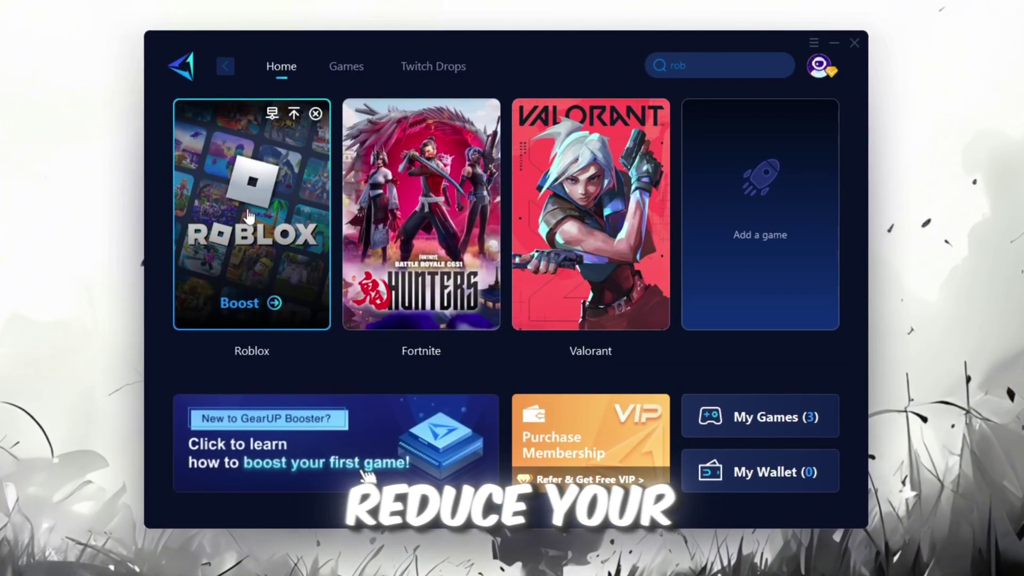
Step: Start boosting Roblox in GearUP Booster and open its server region selection
click(241, 308)
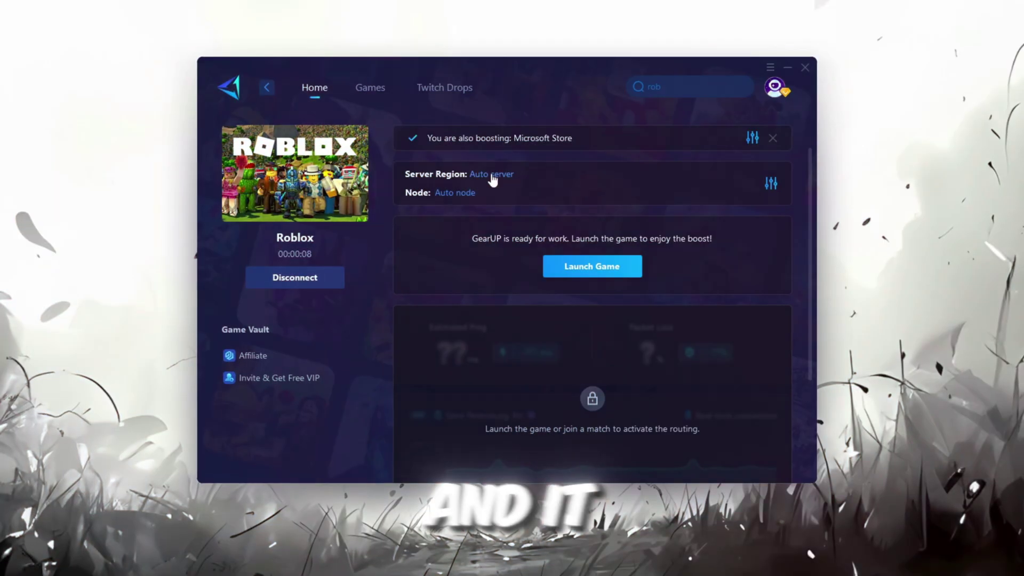
click(491, 176)
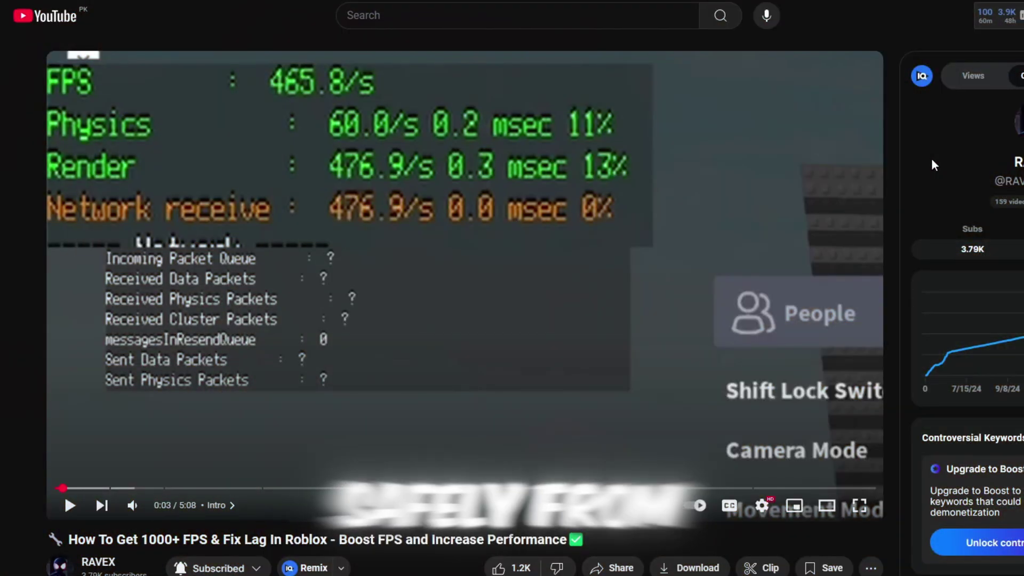
scroll(931, 160, down, 5)
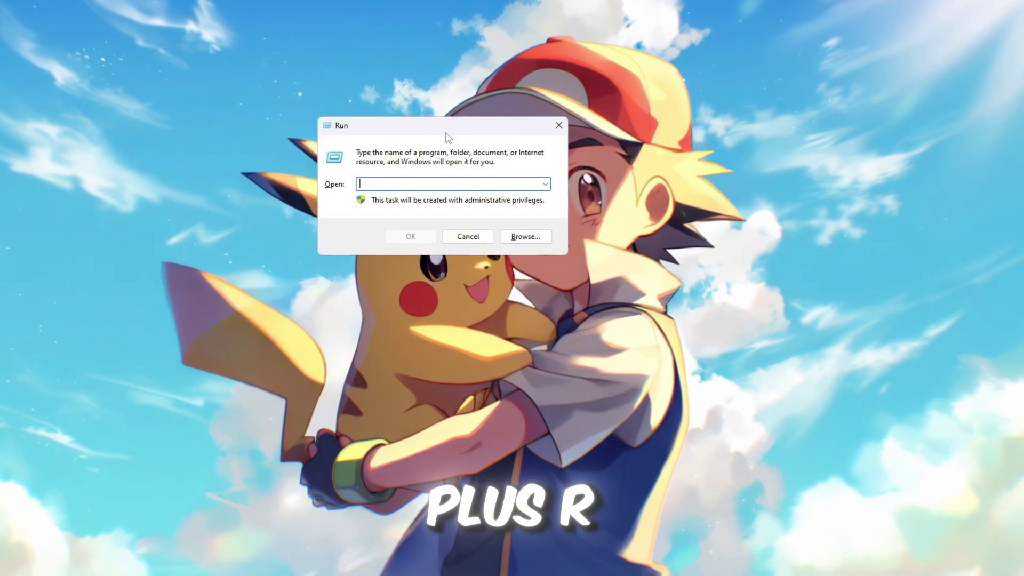
Step: Open the Windows Temp folder by running temp, and delete all the files in it
text(temp)
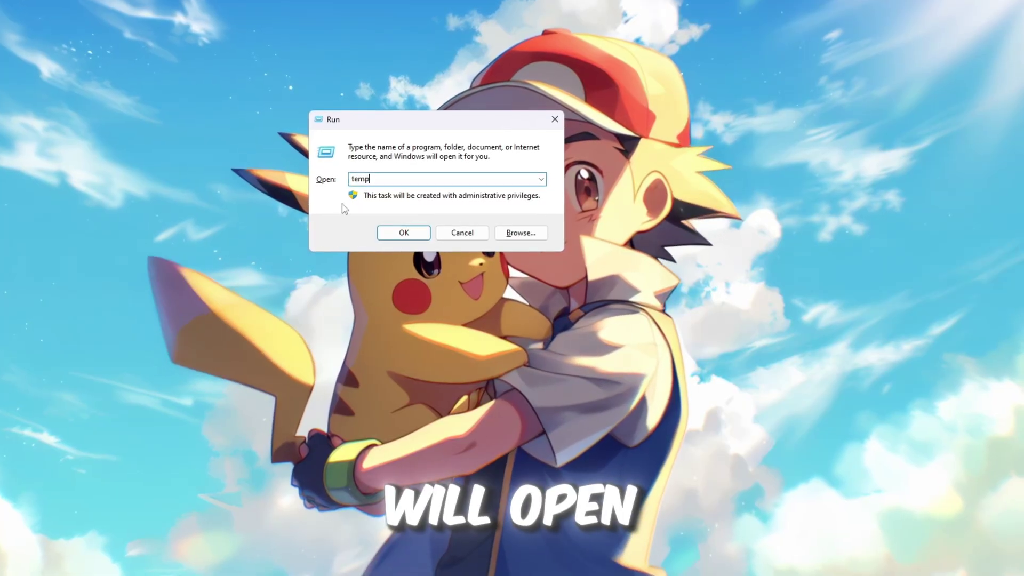
click(403, 230)
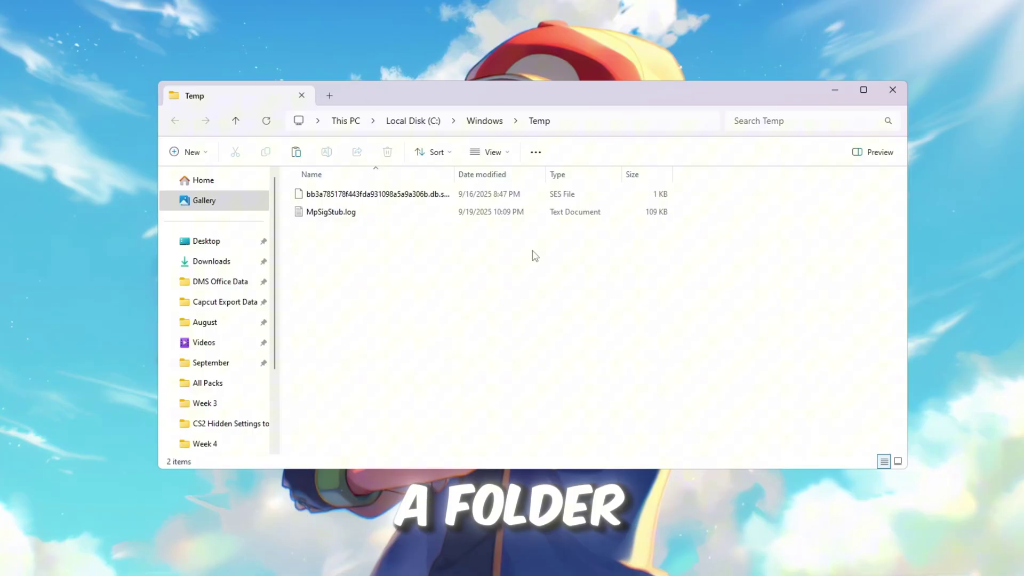
key(ctrl+a)
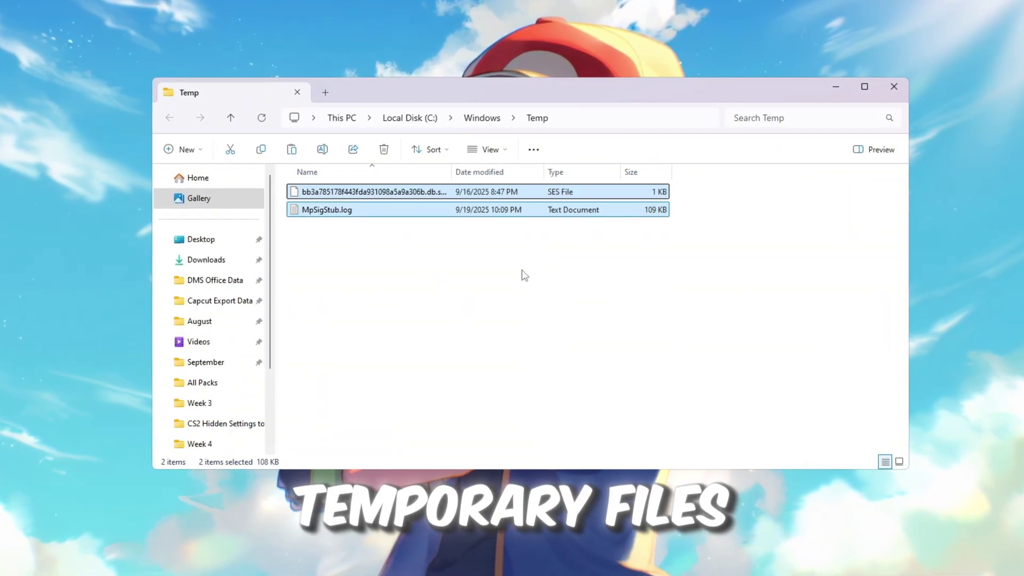
click(383, 149)
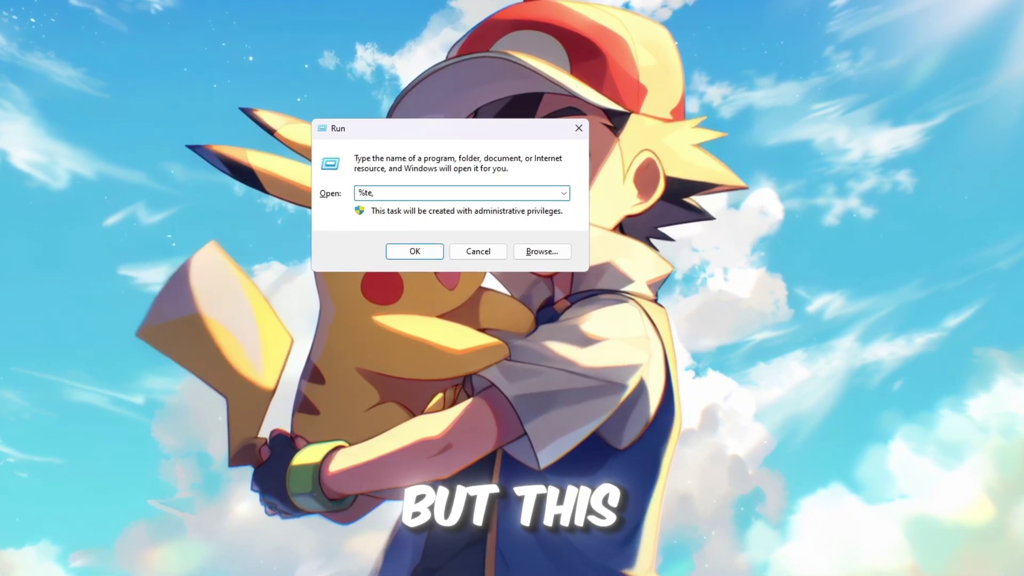
Step: Open the user's local Temp folder by running %temp%, and delete all of its files and folders
text(mp%)
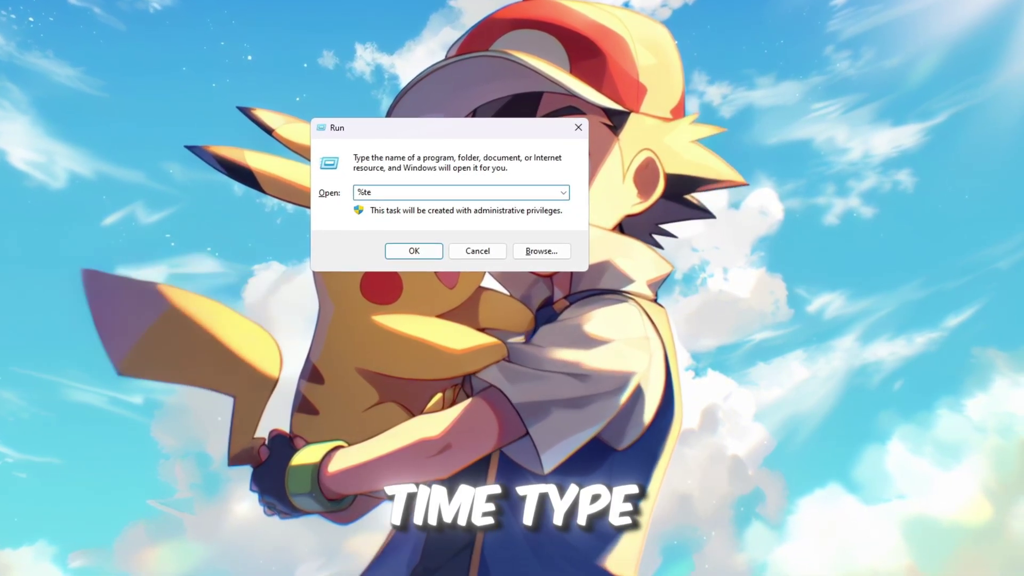
key(Return)
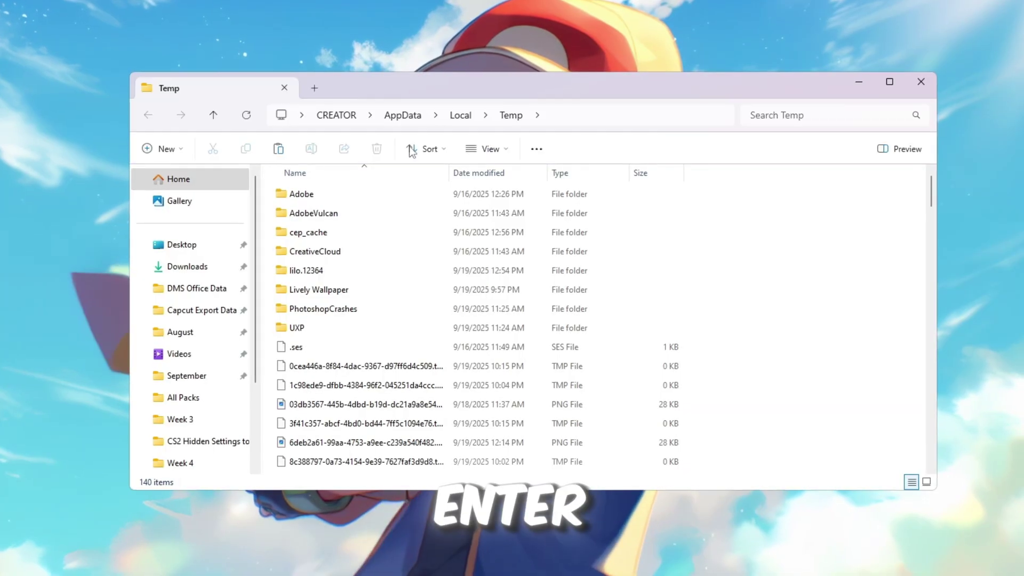
scroll(549, 313, down, 20)
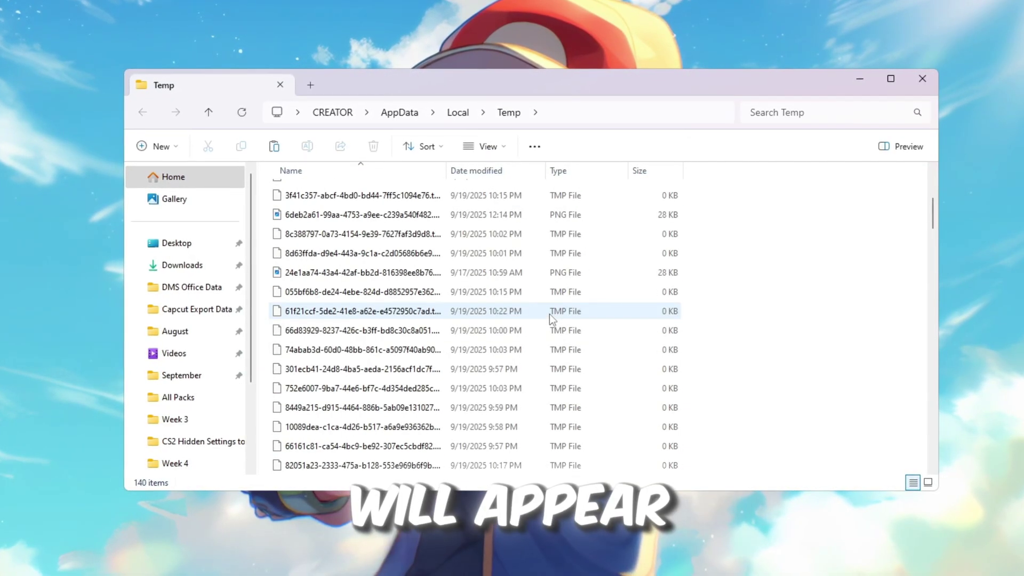
key(ctrl+a)
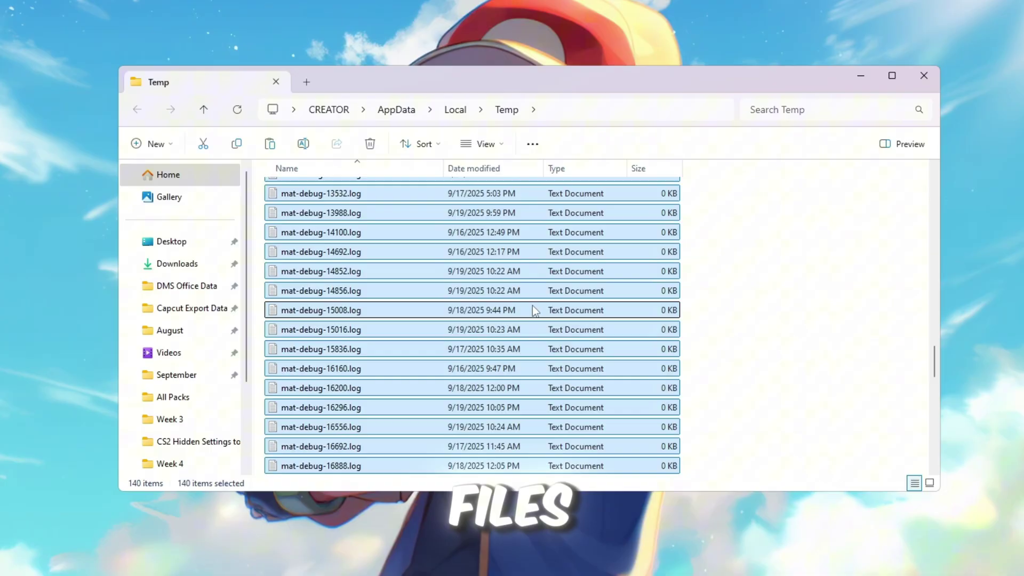
click(371, 144)
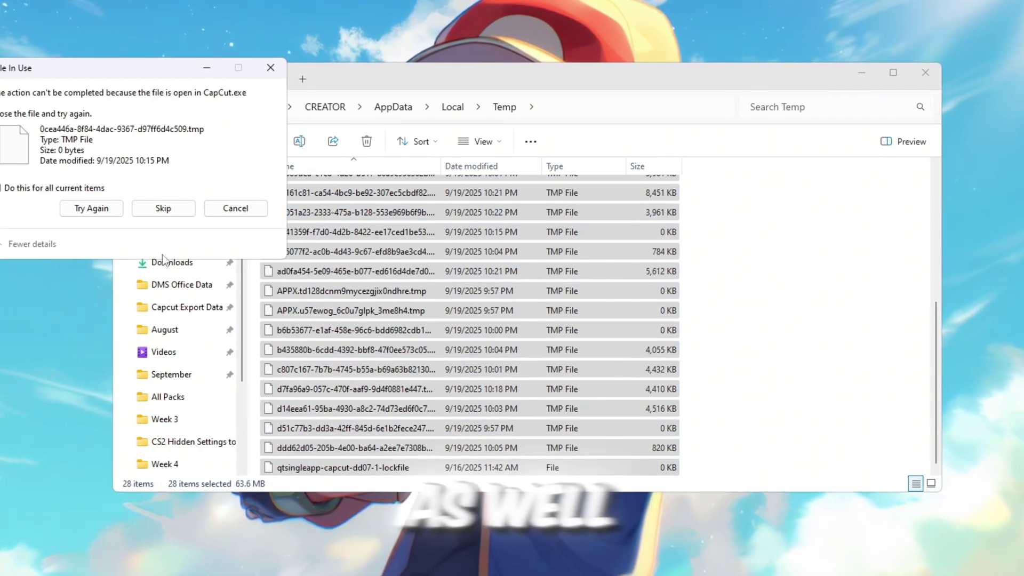
Step: Retry deleting the temporary files that are in use, and skip the ones that stay locked
click(109, 213)
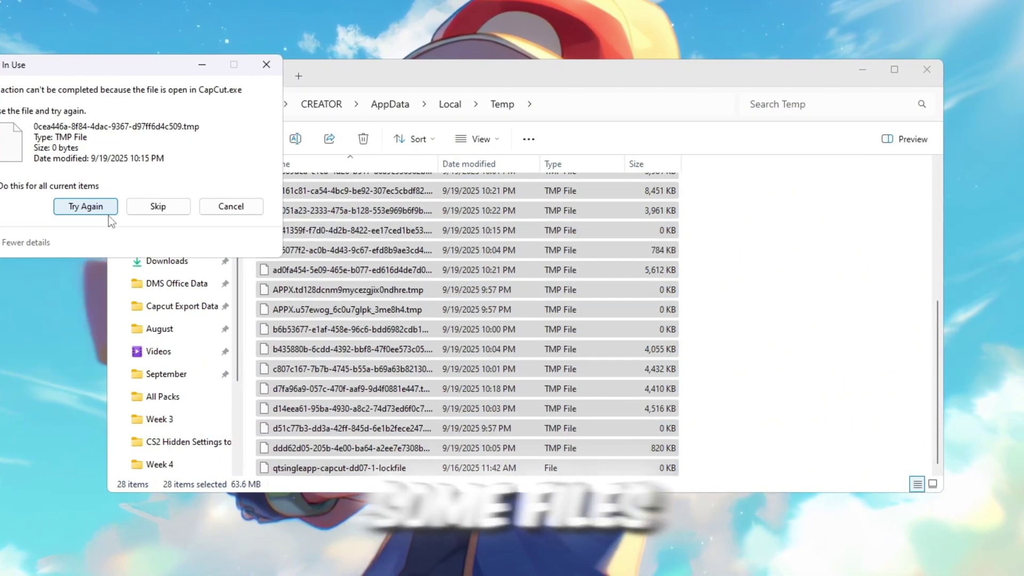
click(155, 209)
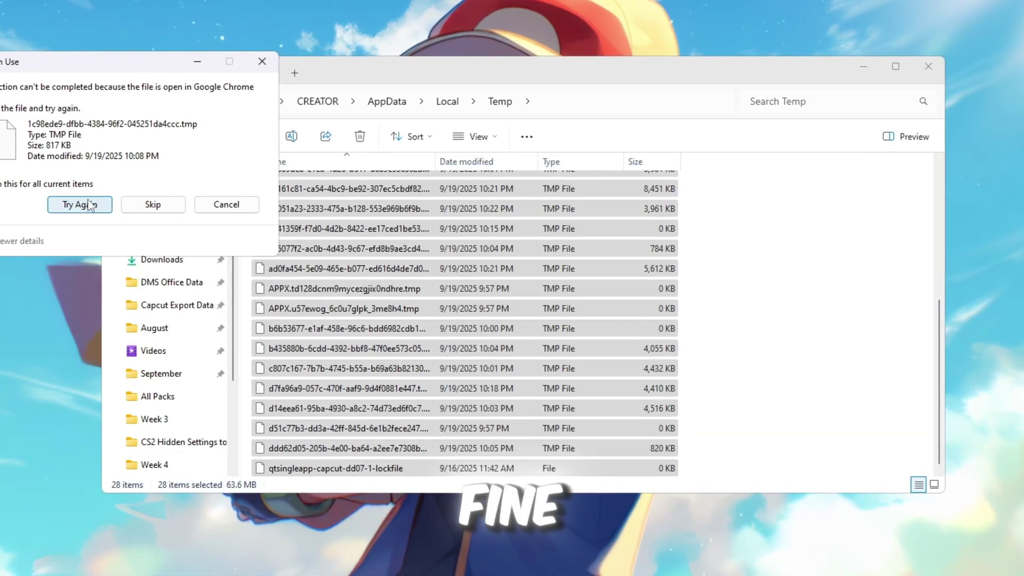
click(154, 207)
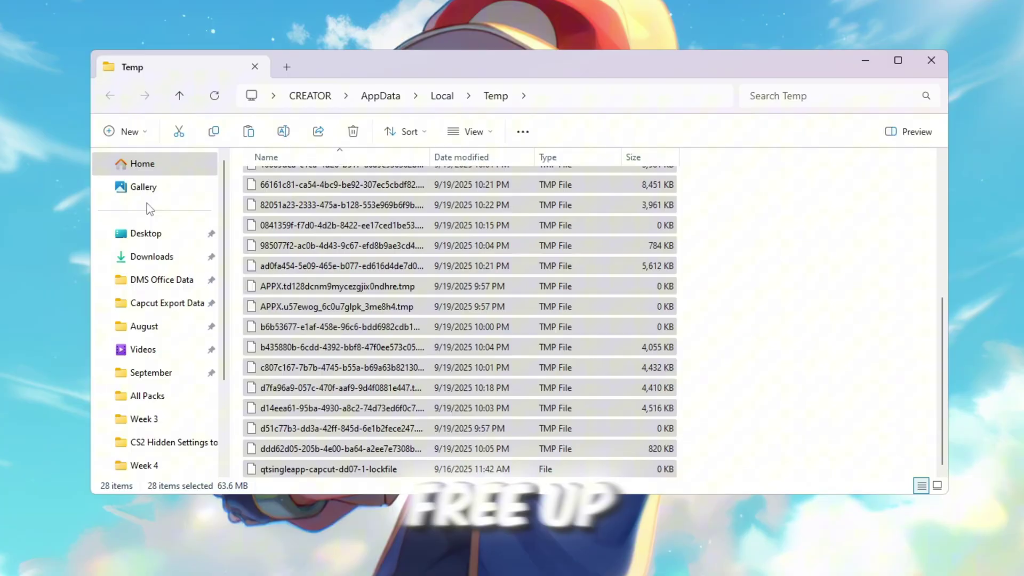
scroll(431, 262, up, 5)
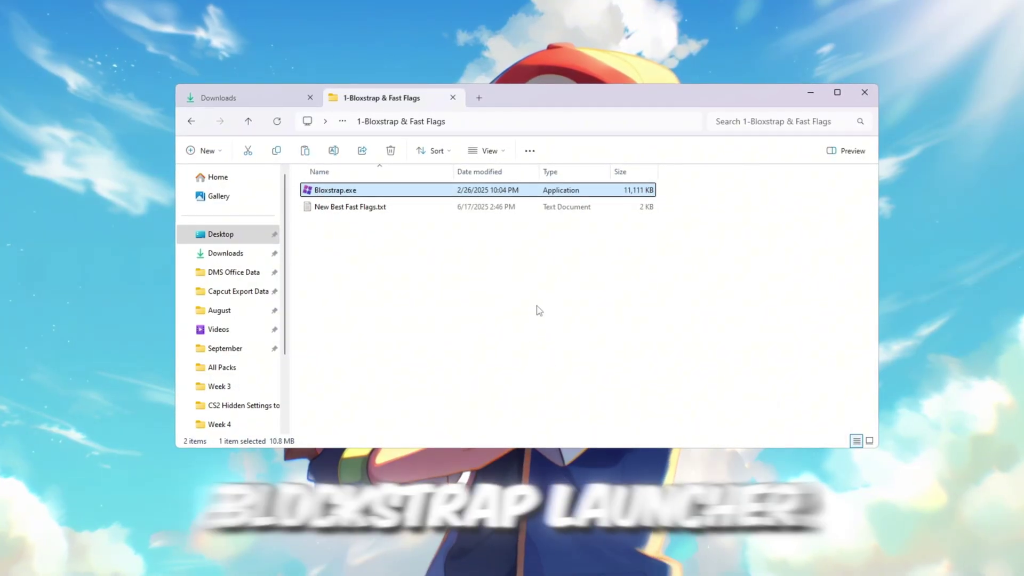
Step: Look at New Best Fast Flags.txt and Bloxstrap.exe in the 1-Bloxstrap & Fast Flags folder, and minimise the window
click(340, 208)
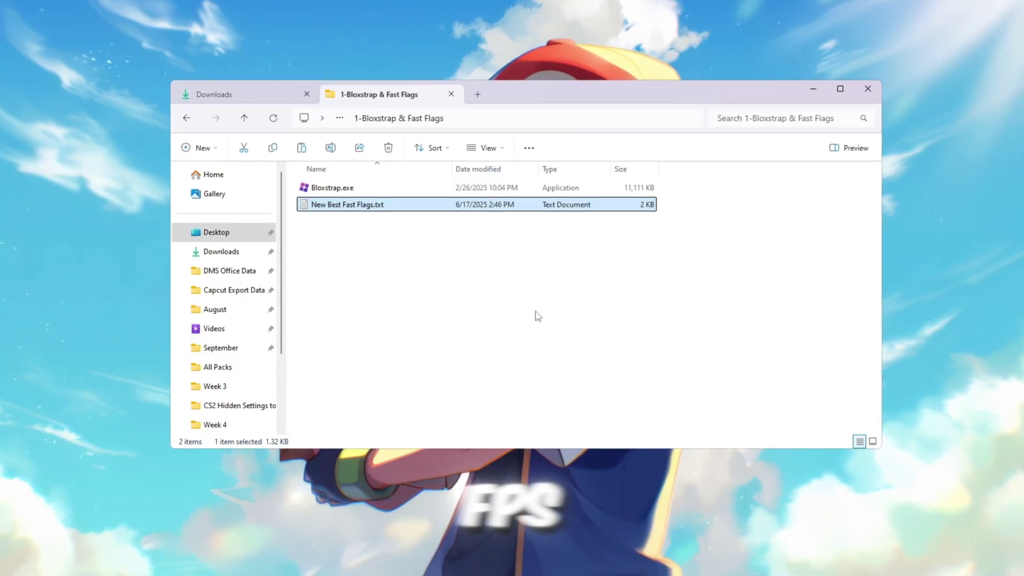
click(327, 189)
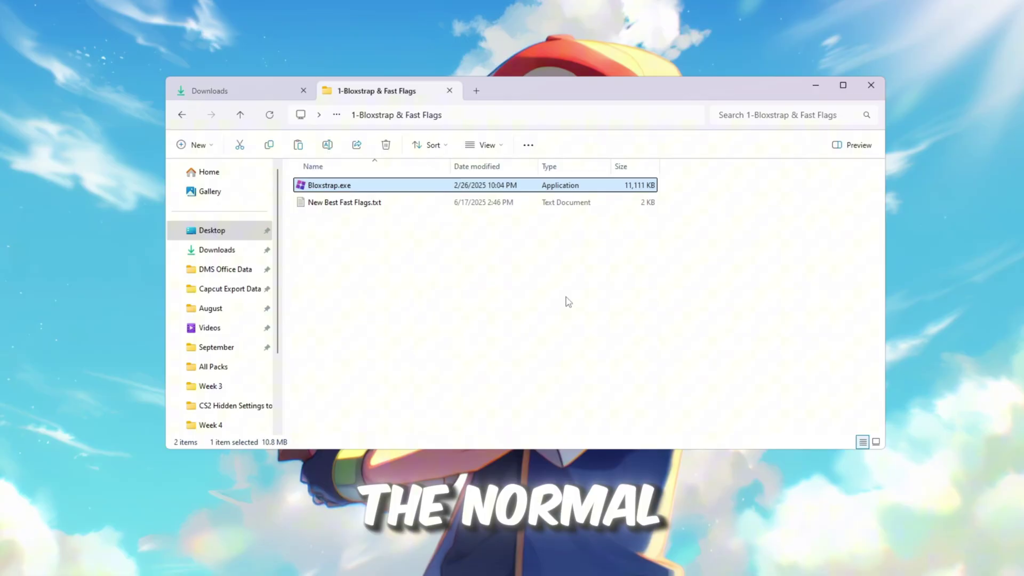
click(819, 85)
Step: Search the system for Bloxstrap, launch it and open its settings
key(super)
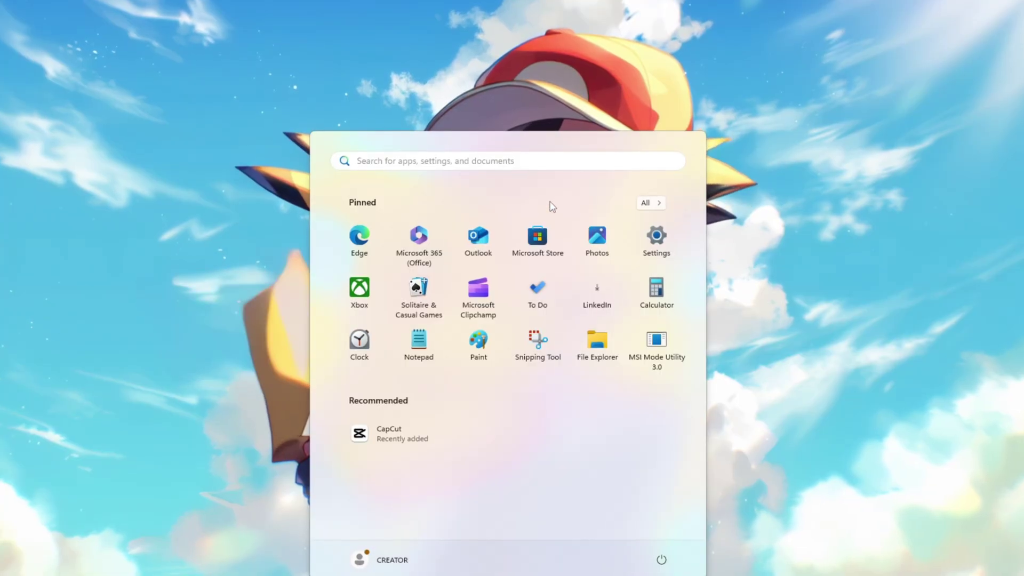
text(Blox)
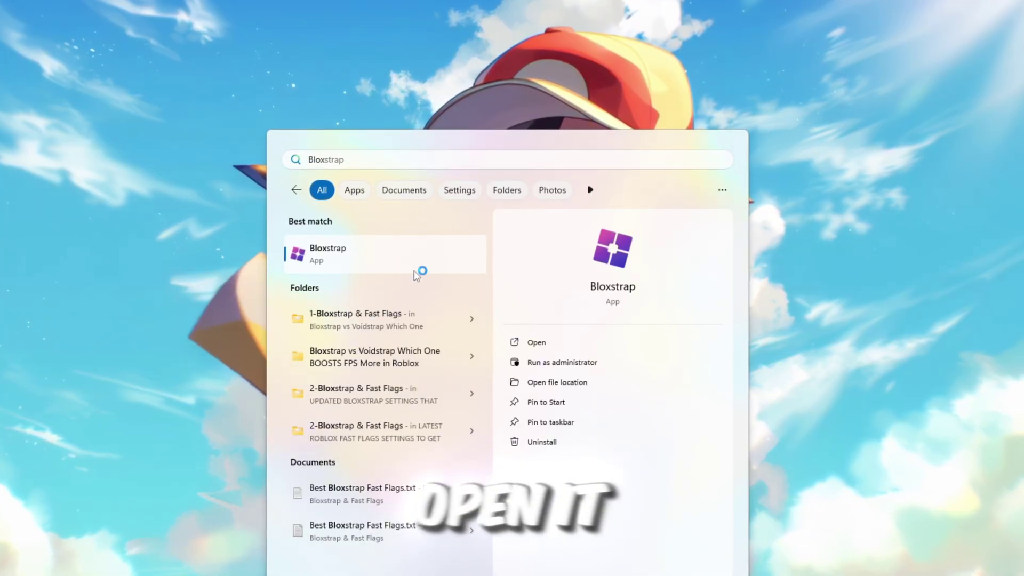
click(418, 262)
click(617, 251)
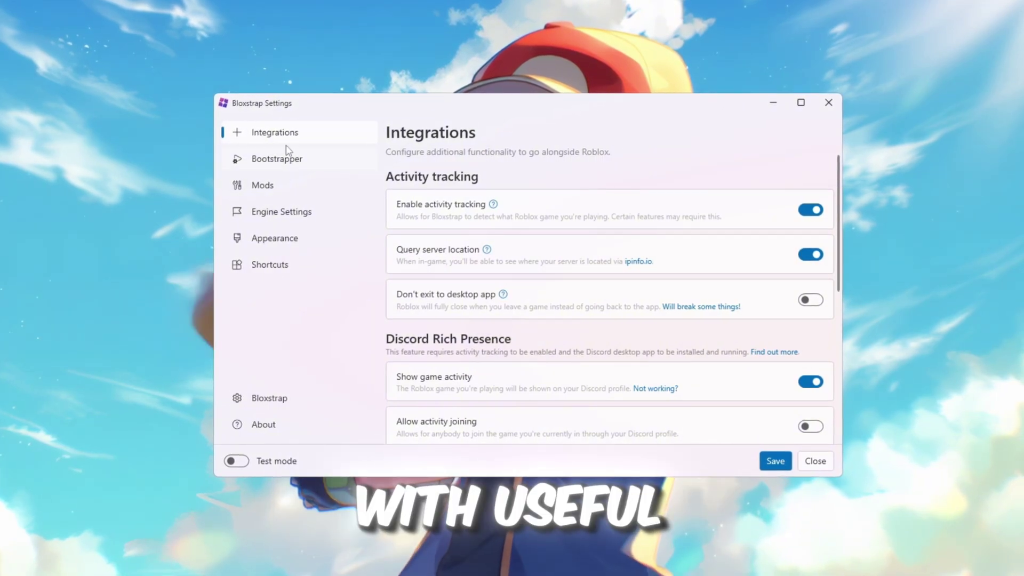
Step: Go through the Integrations settings and turn on Show Roblox account, keeping Show game activity enabled
scroll(496, 291, down, 3)
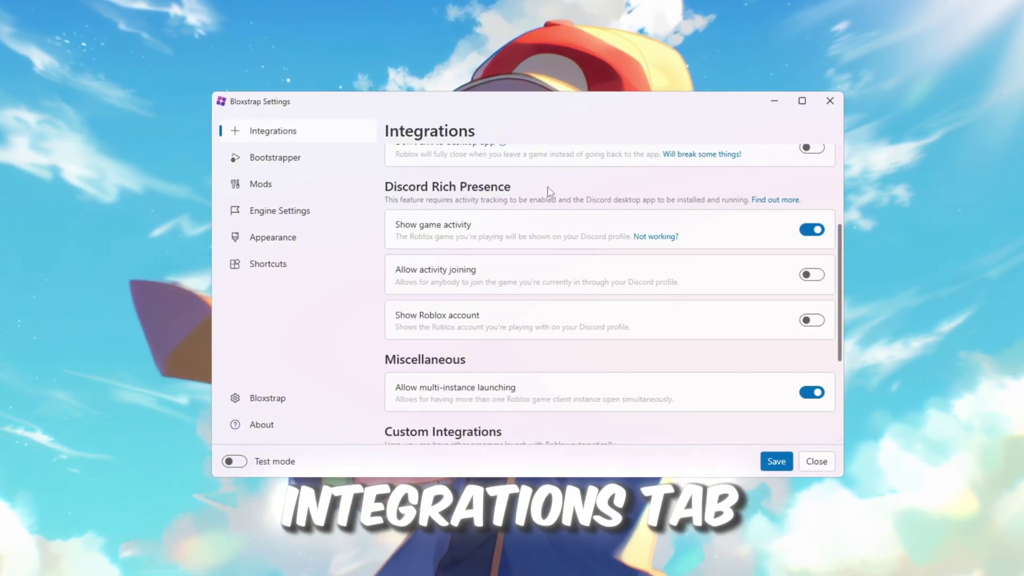
scroll(451, 401, down, 1)
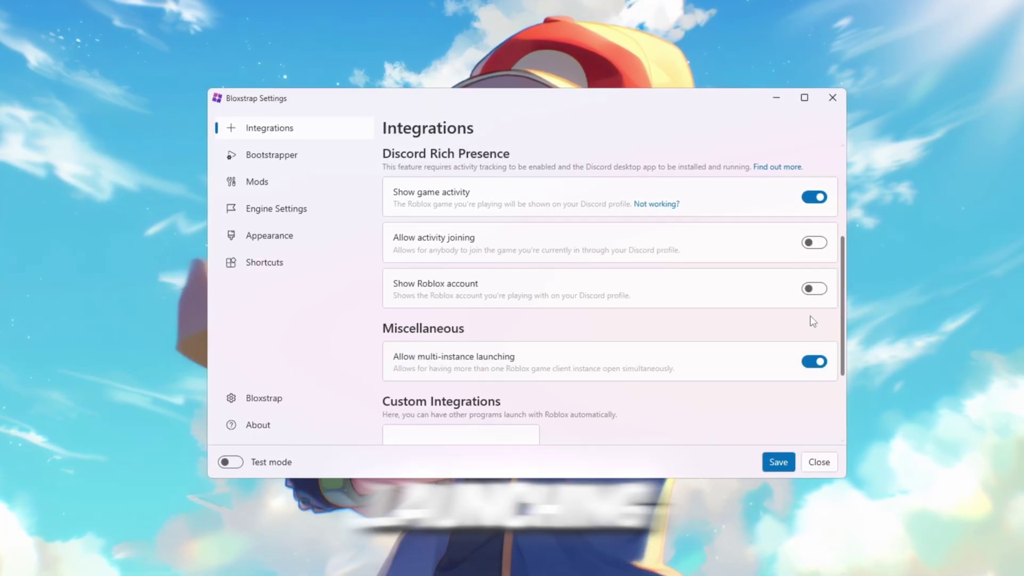
scroll(548, 377, up, 4)
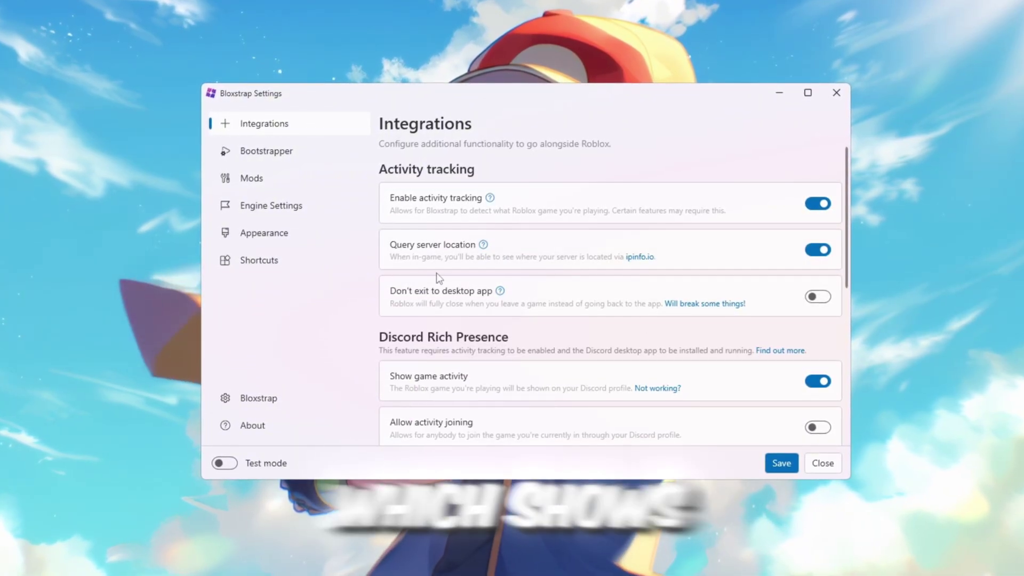
scroll(531, 272, down, 2)
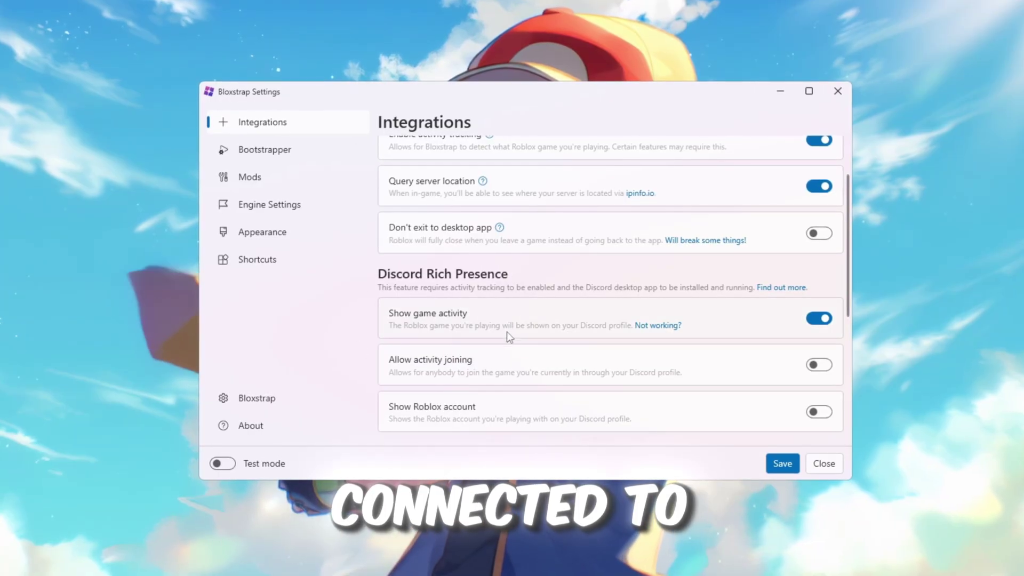
click(819, 319)
click(821, 318)
scroll(640, 298, down, 2)
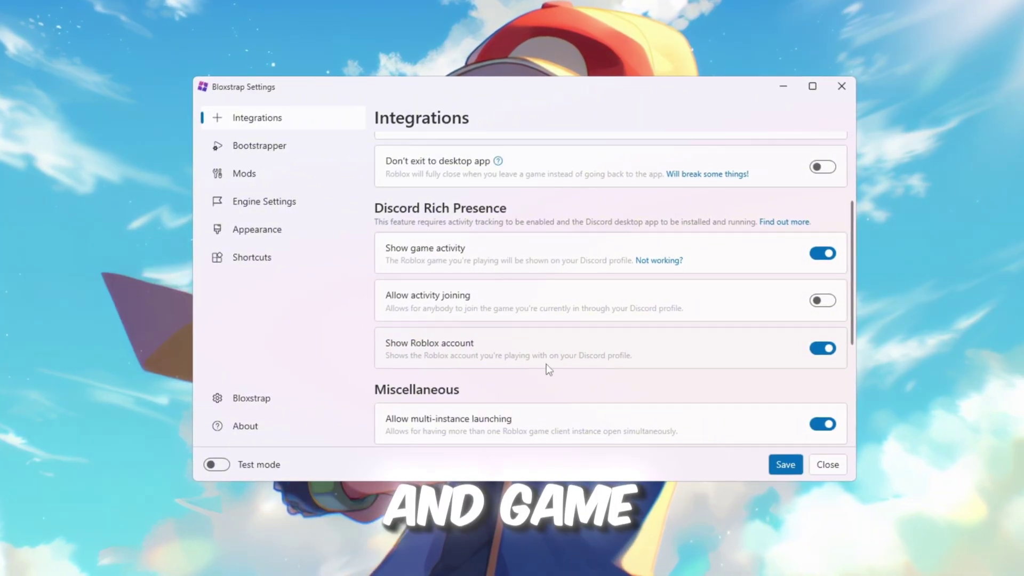
Step: View the Bootstrapper options, and inspect the ClientSettings folder inside Bloxstrap's mods folder before closing it
click(239, 149)
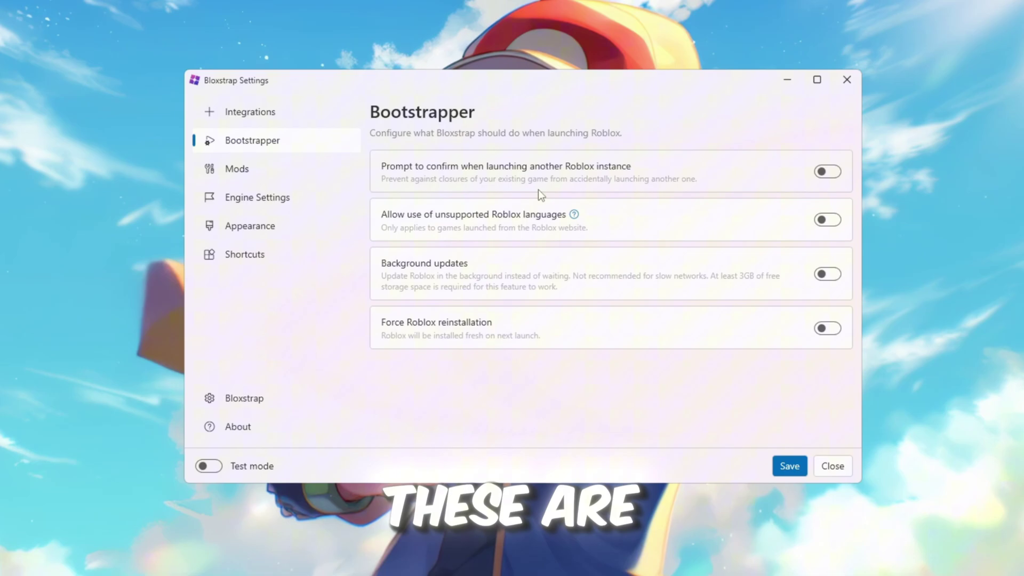
click(246, 170)
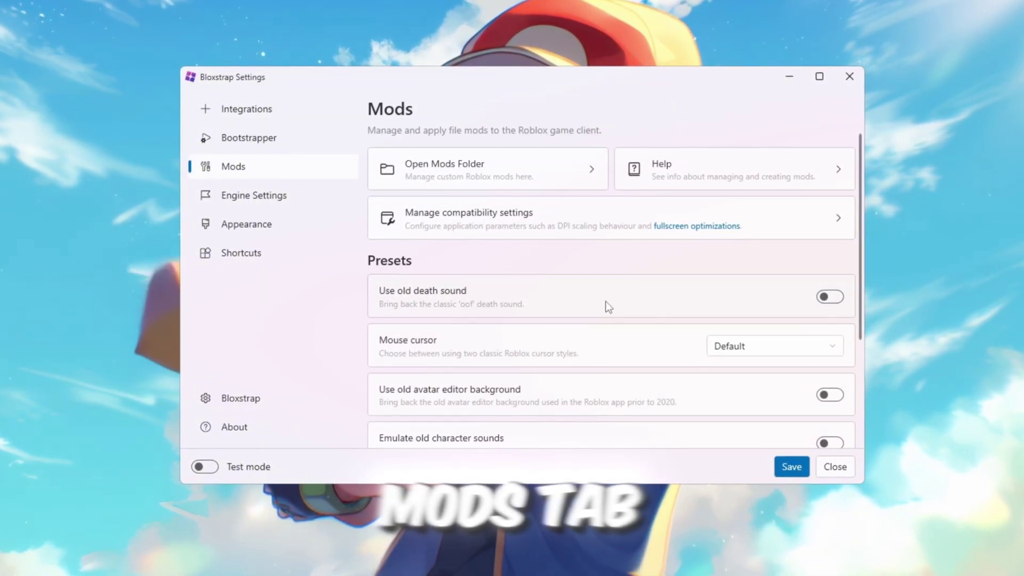
click(501, 167)
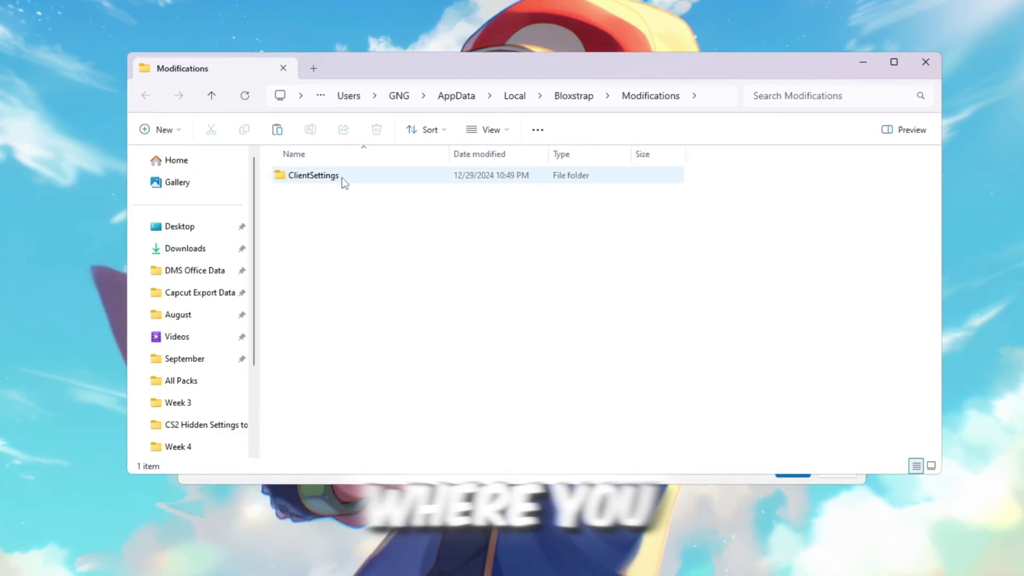
double_click(342, 178)
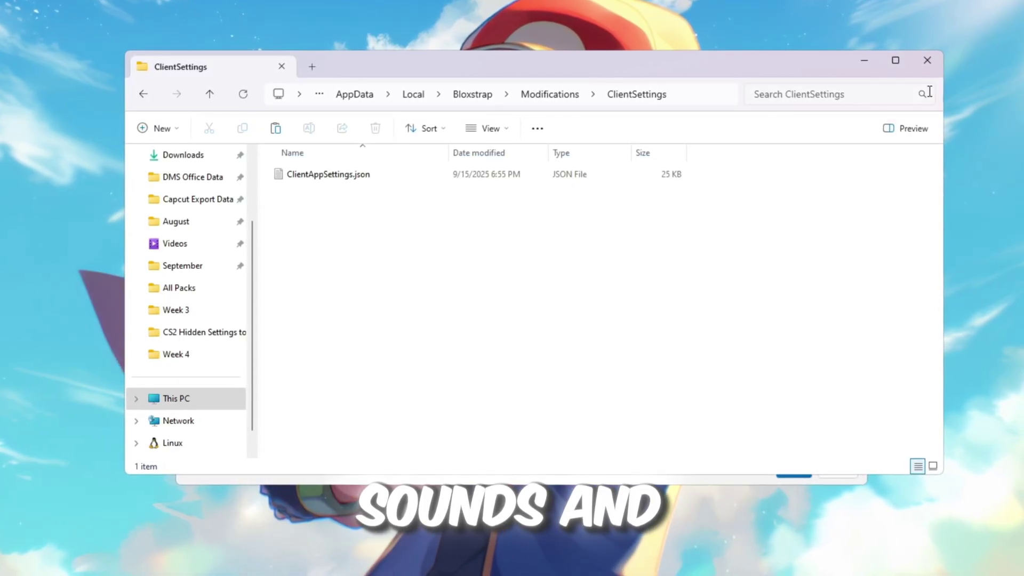
click(928, 59)
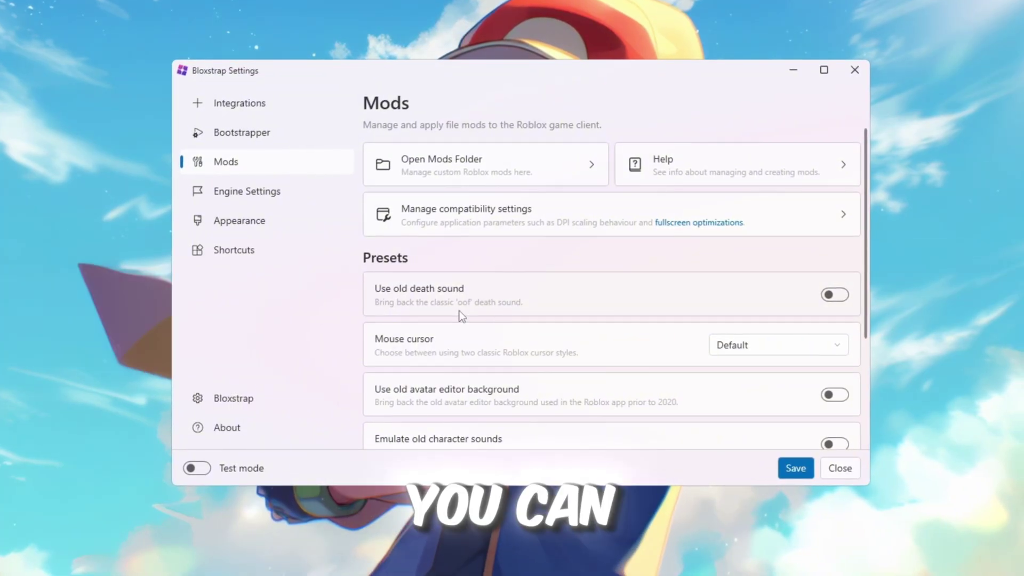
Step: Examine the Mods presets for death sound, mouse cursor, avatar editor background, character sounds and emoji type
scroll(457, 315, down, 1)
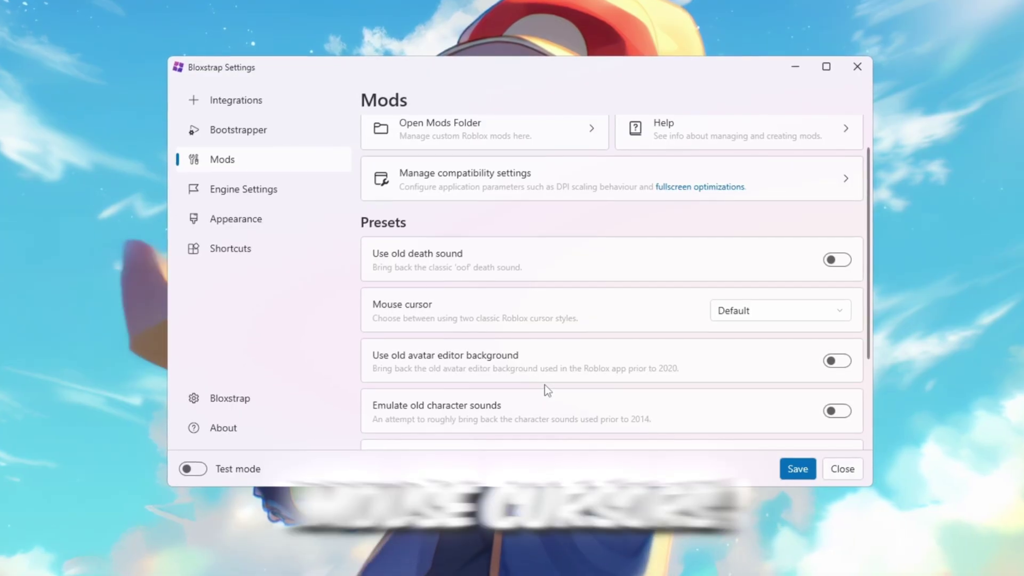
scroll(491, 373, down, 3)
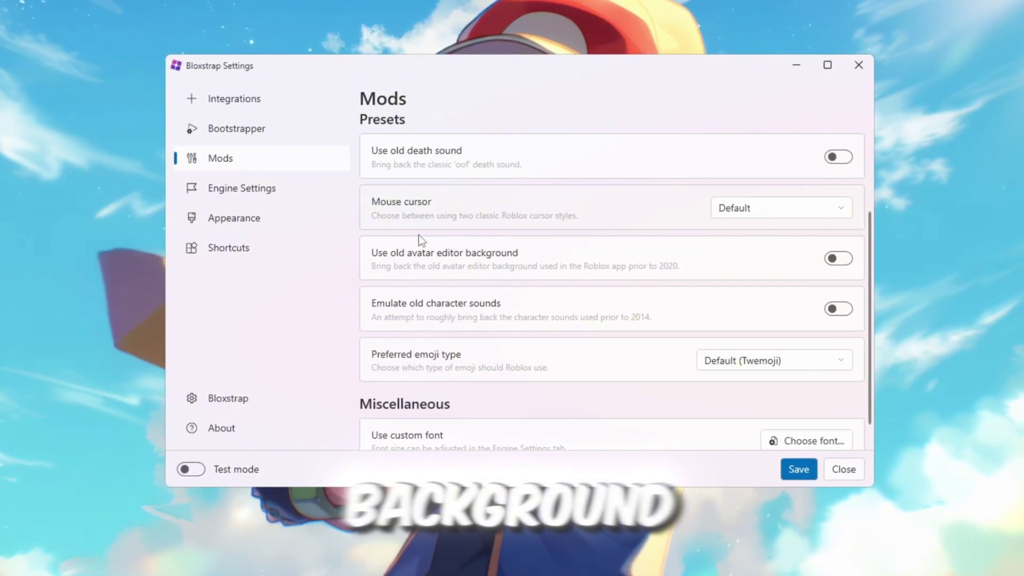
scroll(479, 297, up, 3)
Step: Set the framerate limit to 9999 in Bloxstrap's Engine Settings, and open the Fast Flag Editor
click(266, 190)
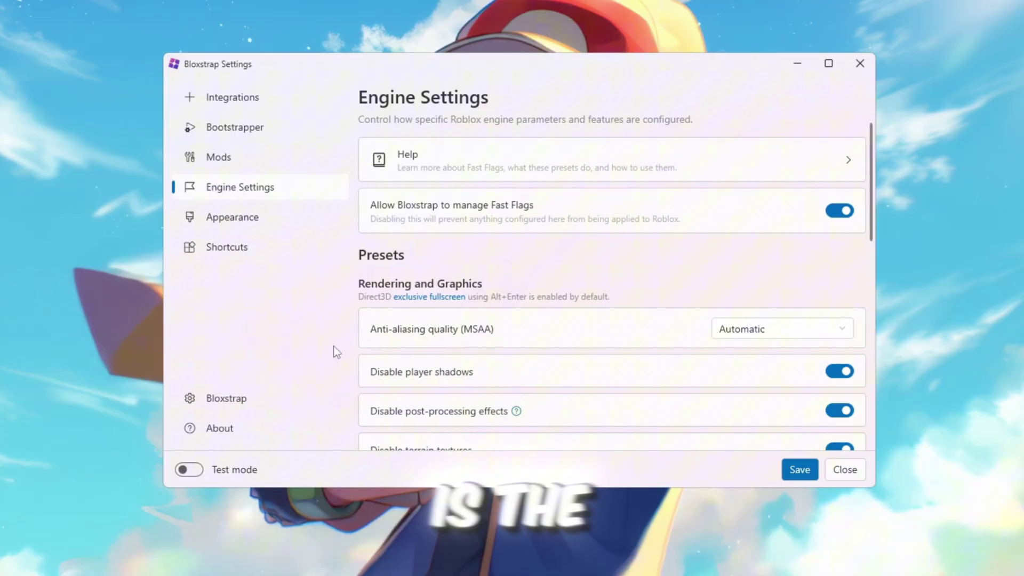
scroll(548, 281, down, 8)
scroll(783, 276, up, 4)
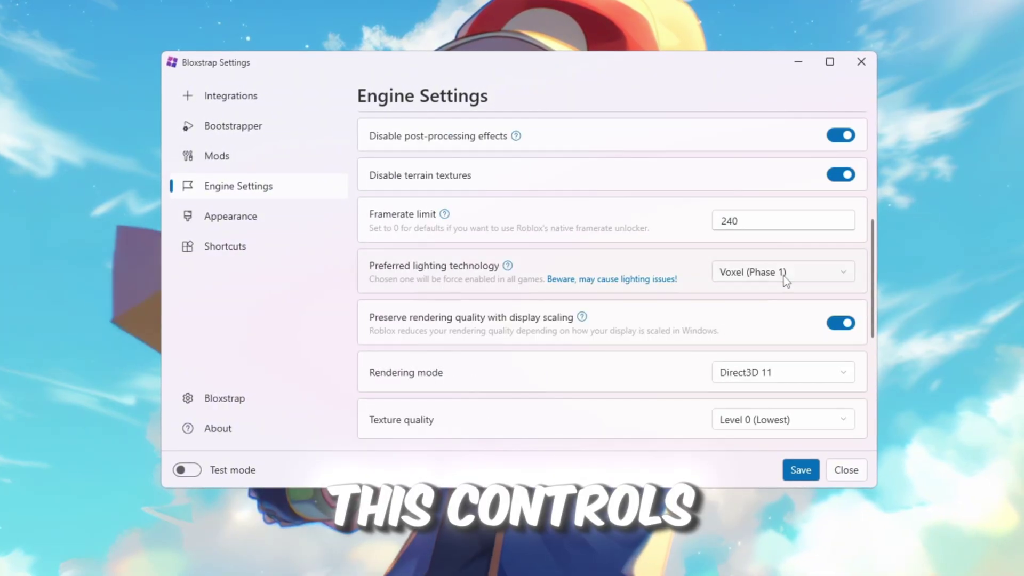
double_click(729, 220)
text(9999)
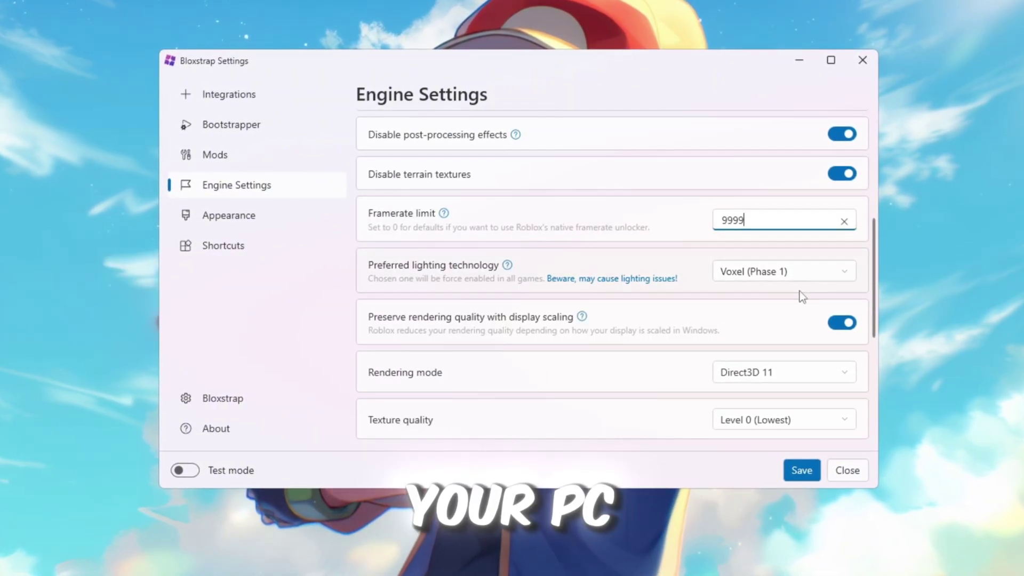
scroll(585, 259, down, 5)
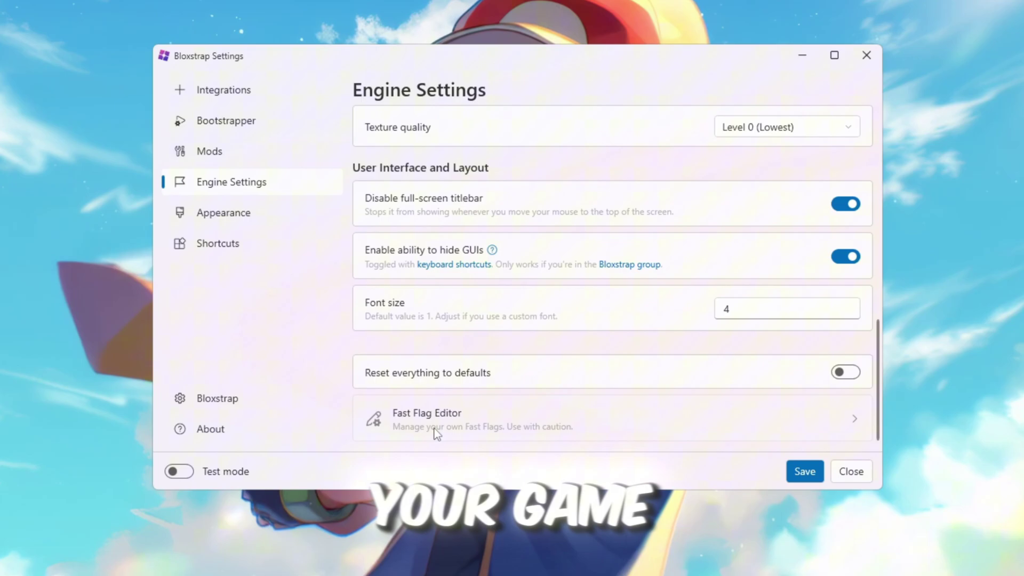
click(434, 427)
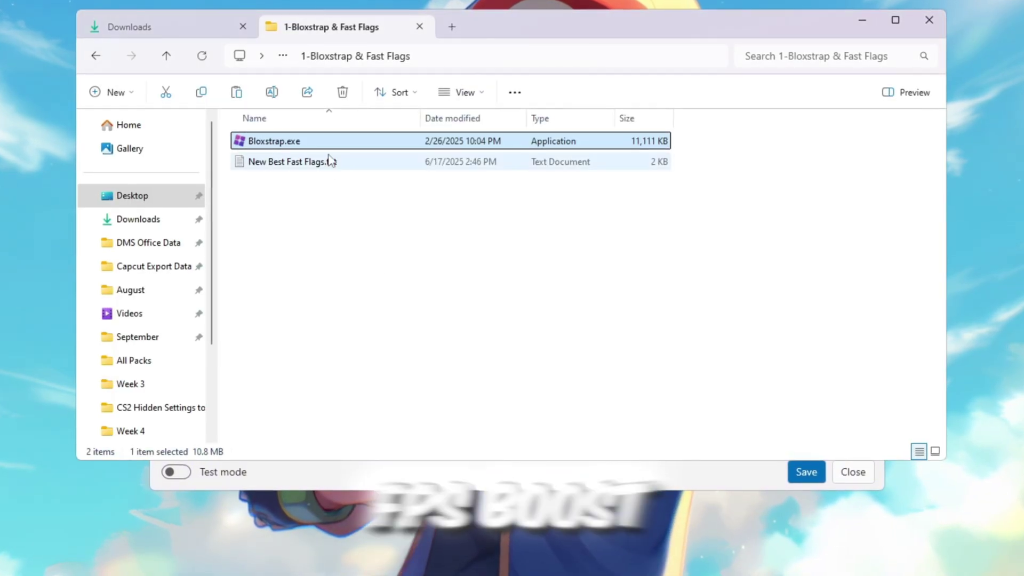
Step: Copy the entire contents of New Best Fast Flags.txt and minimize the text file and folder windows
click(329, 160)
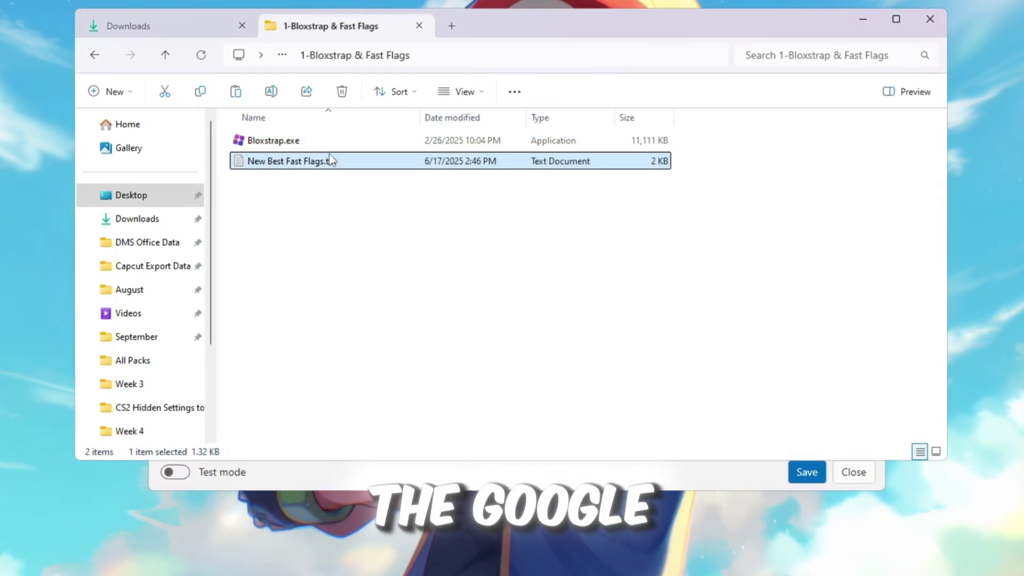
double_click(331, 159)
key(ctrl+a)
right_click(128, 110)
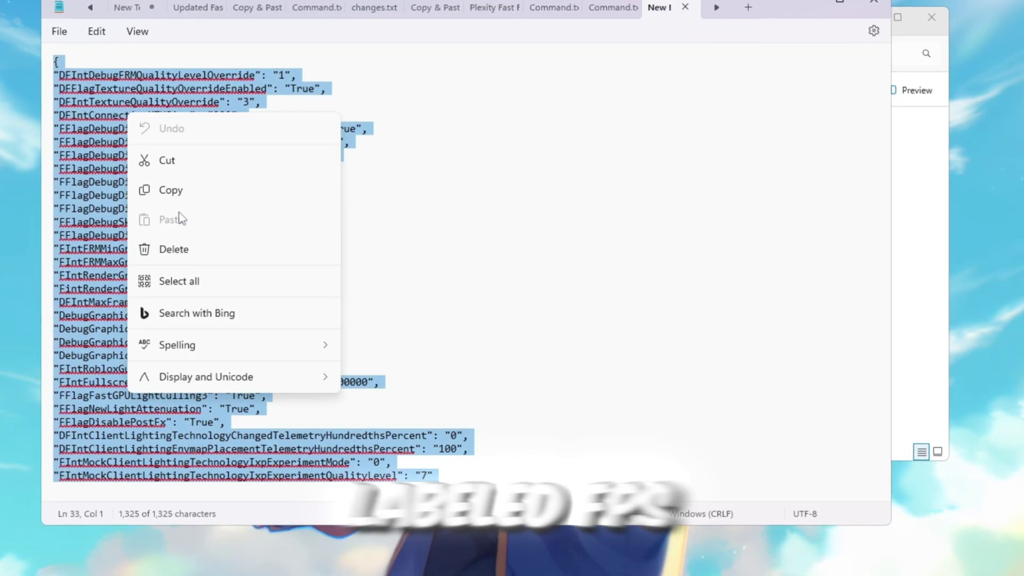
key(Escape)
key(ctrl+c)
click(805, 2)
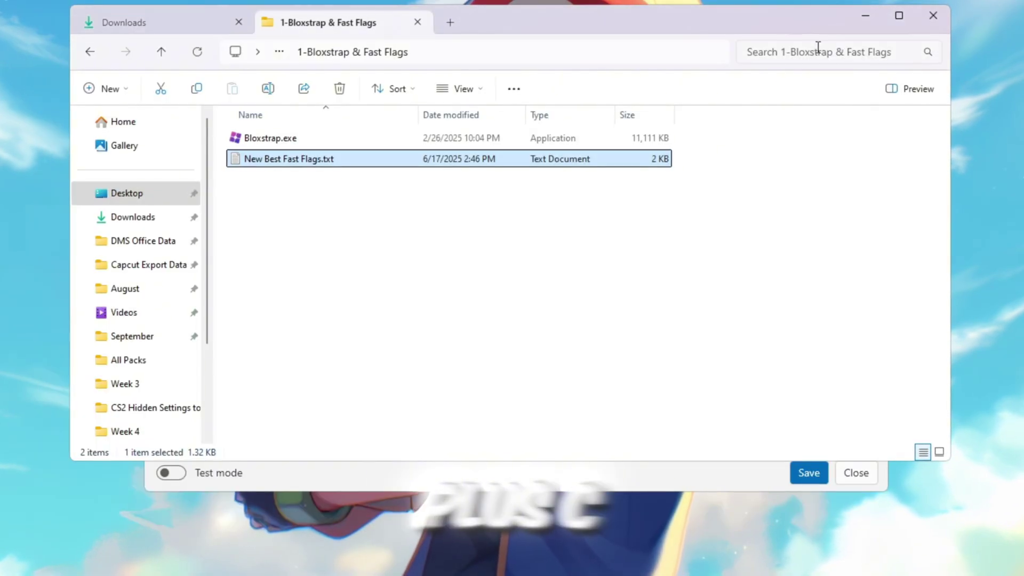
click(866, 19)
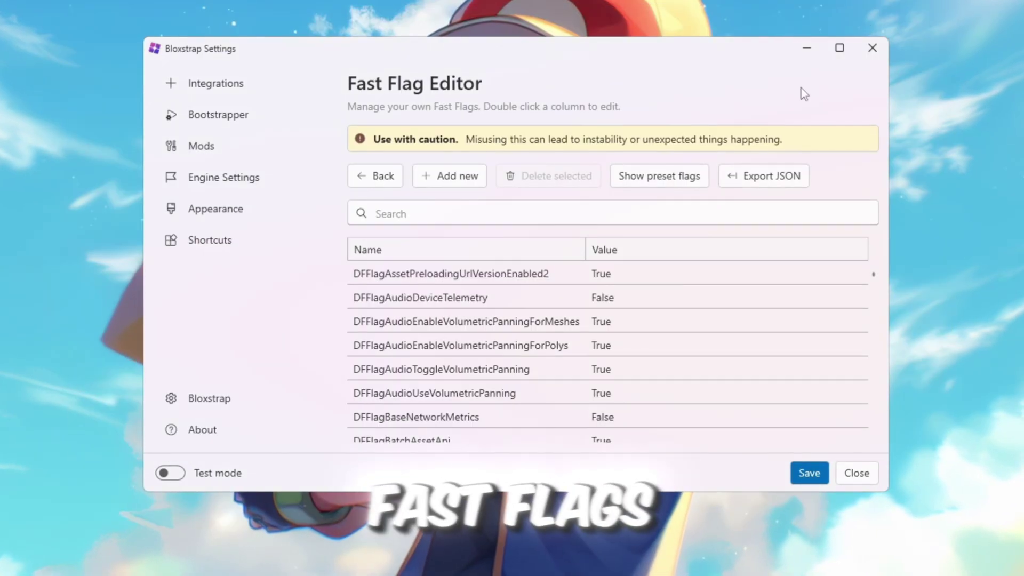
Step: Import the copied flags as JSON into the Fast Flag Editor, accept the large configuration and save the settings
click(464, 174)
click(463, 181)
key(ctrl+v)
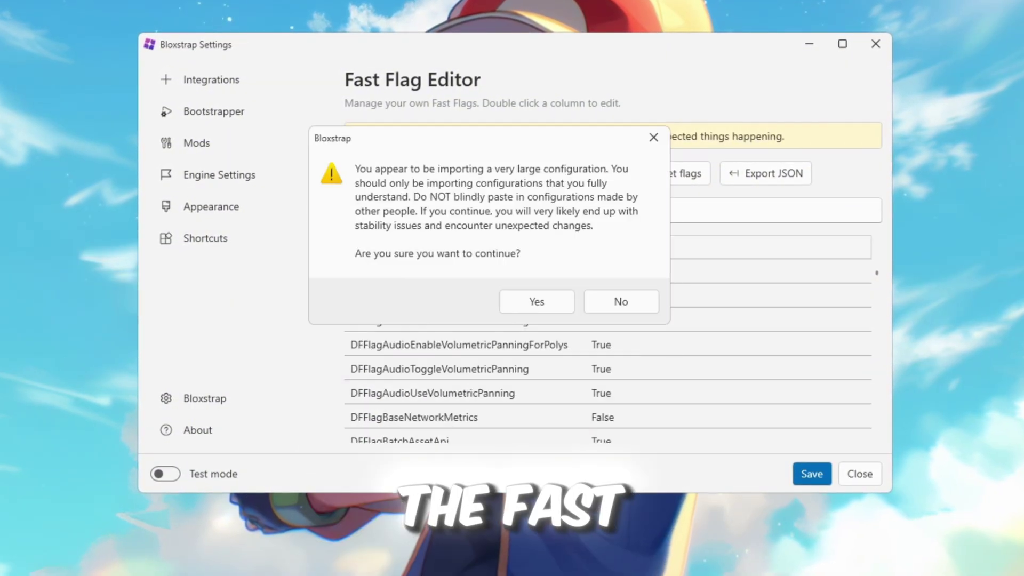
click(536, 301)
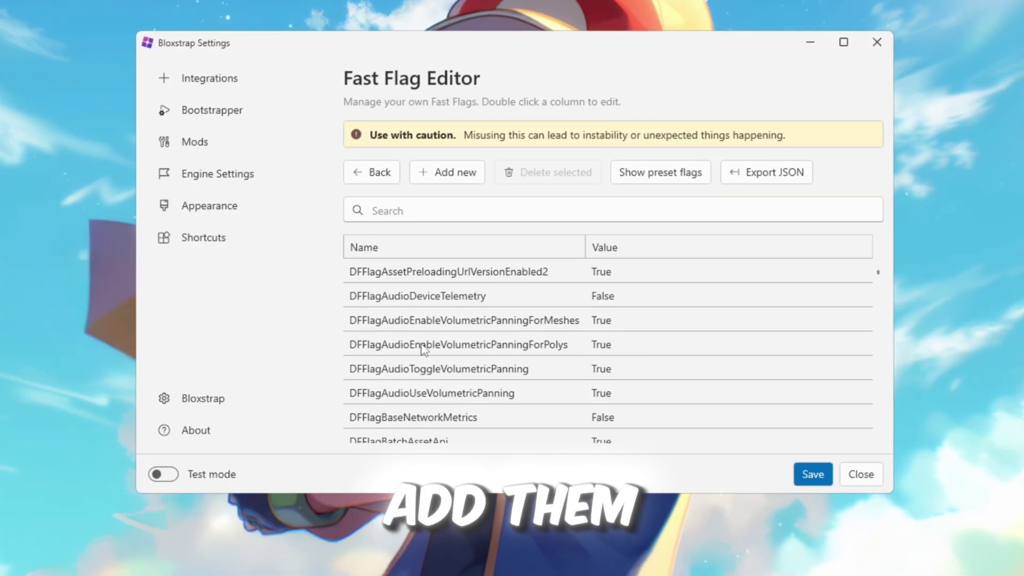
click(804, 478)
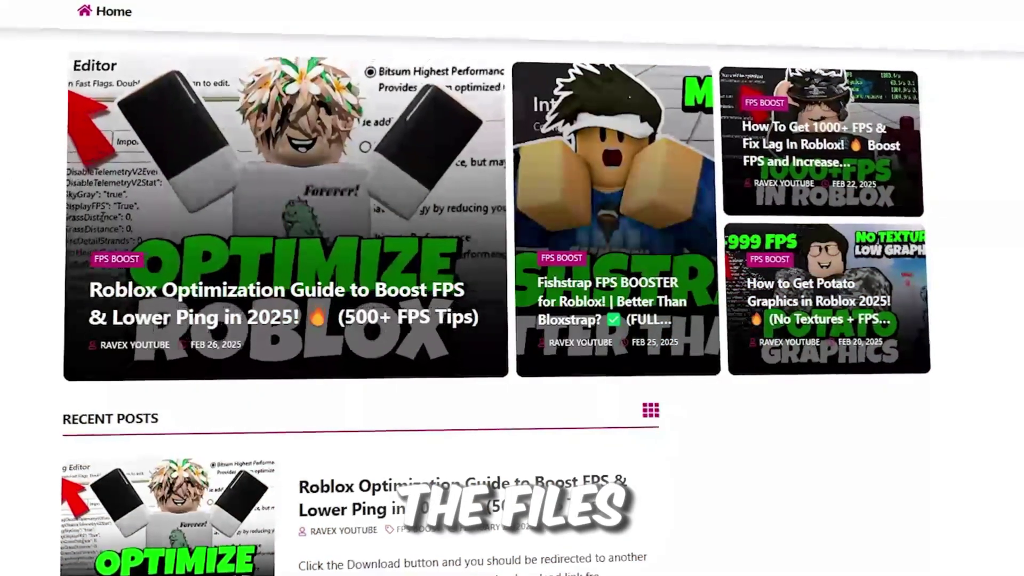
scroll(511, 287, down, 7)
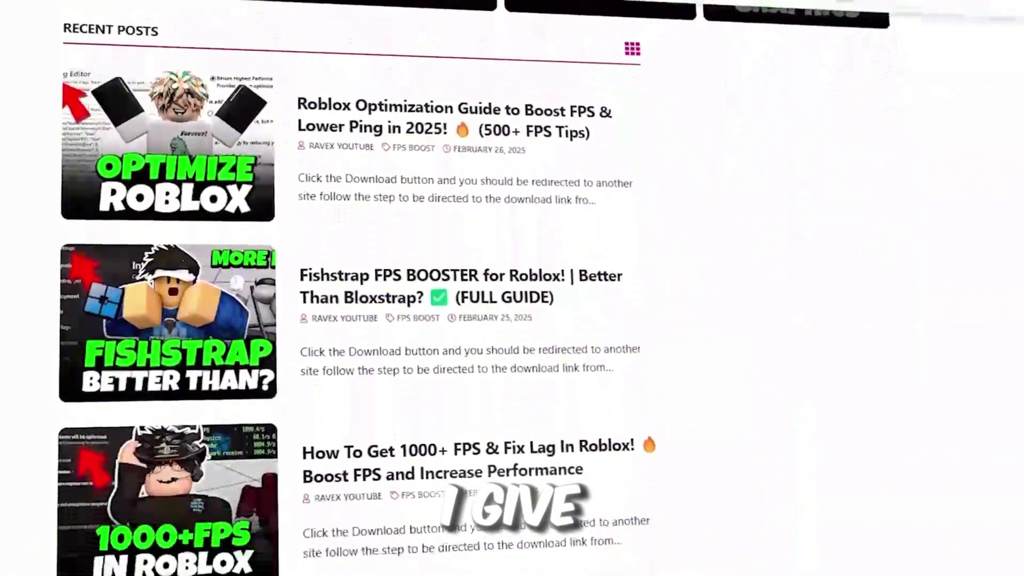
scroll(511, 288, down, 5)
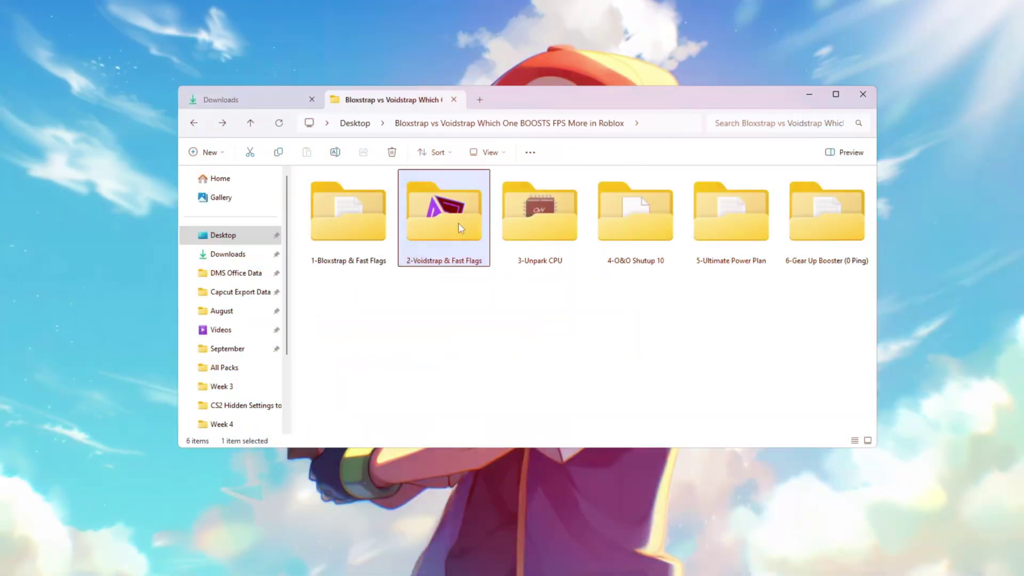
Step: Open the 2-Voidstrap & Fast Flags folder, search the system for Voidstrap, run it as administrator and open its settings
double_click(458, 228)
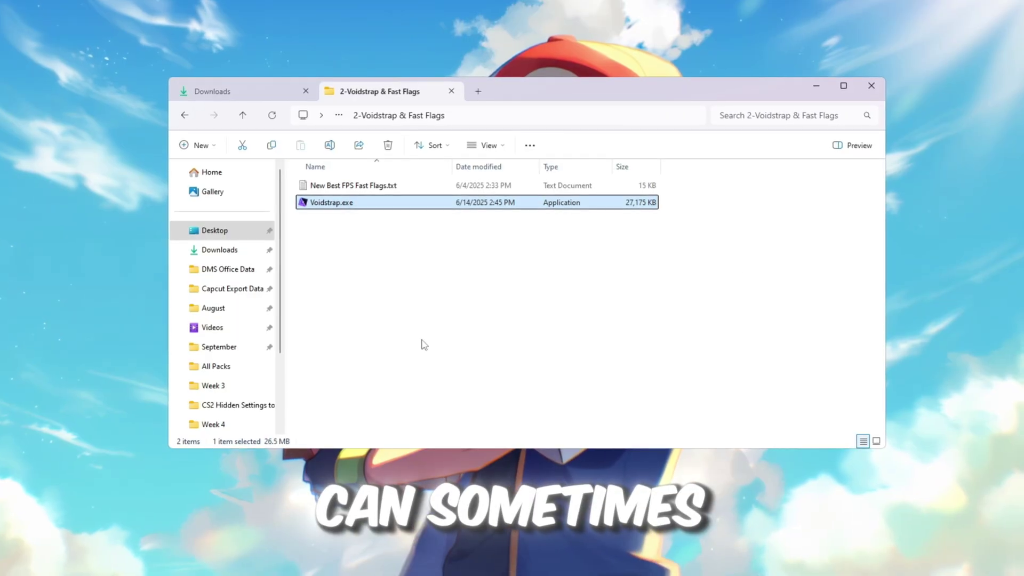
key(super)
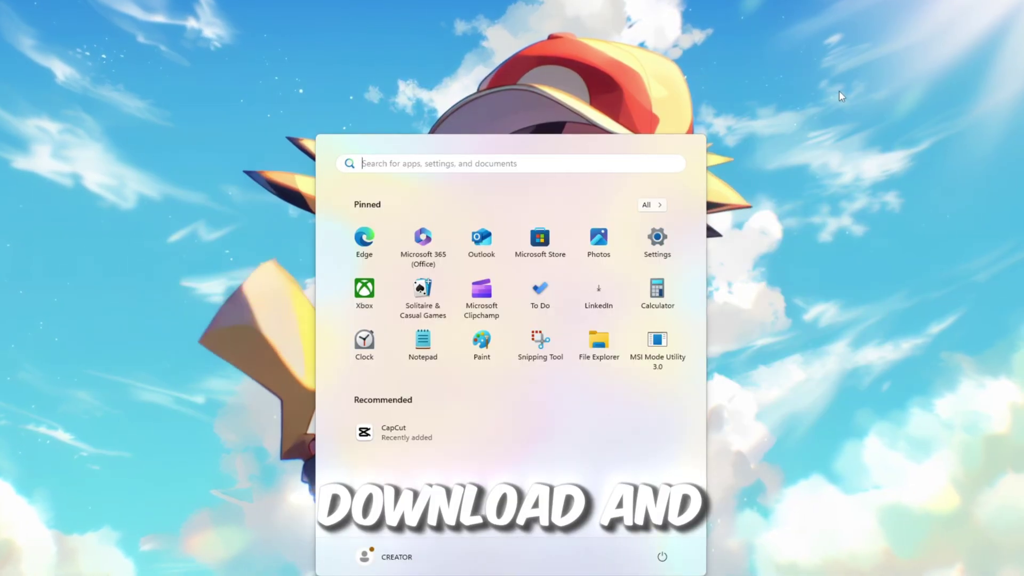
text(Void)
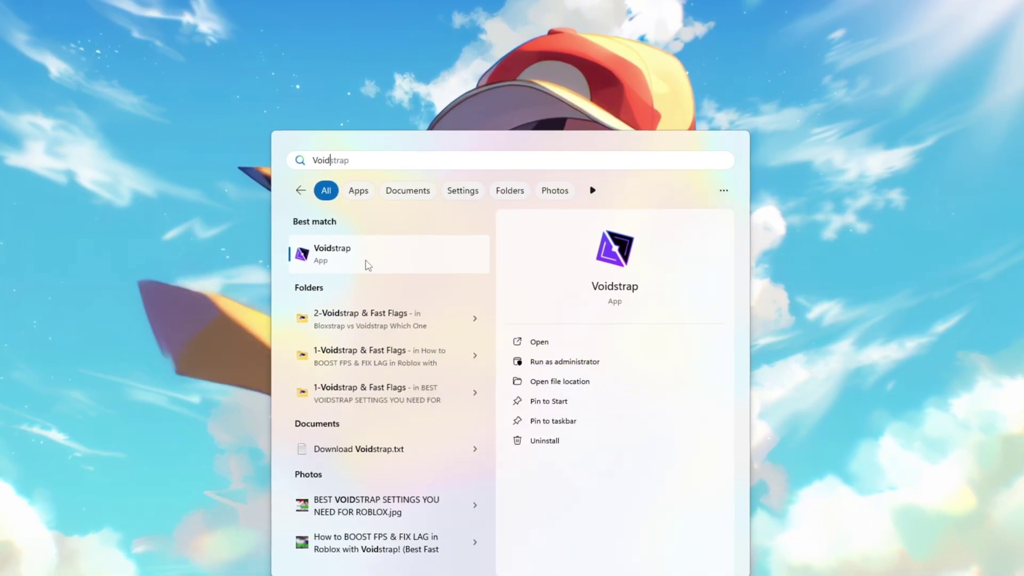
click(536, 362)
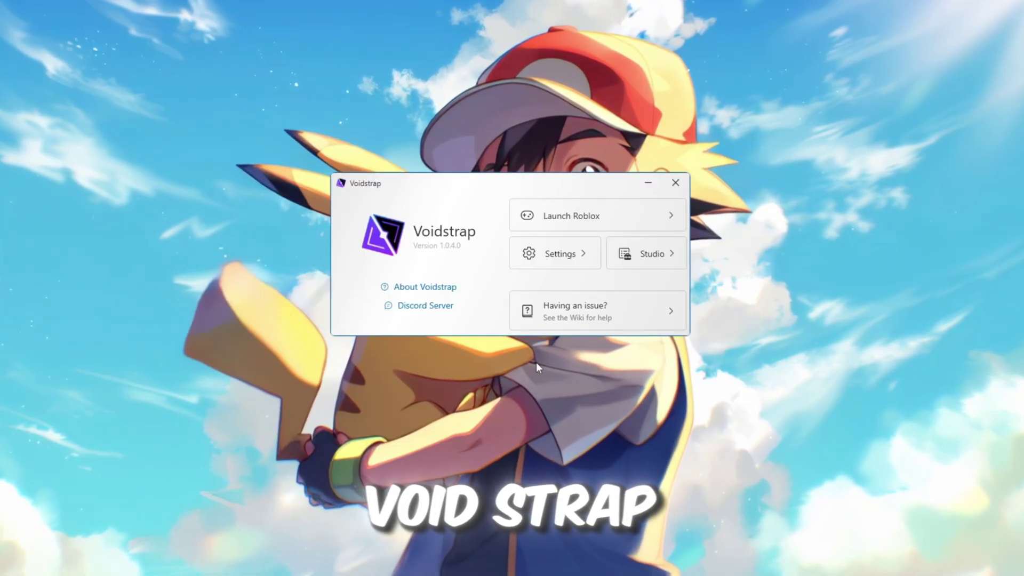
click(564, 262)
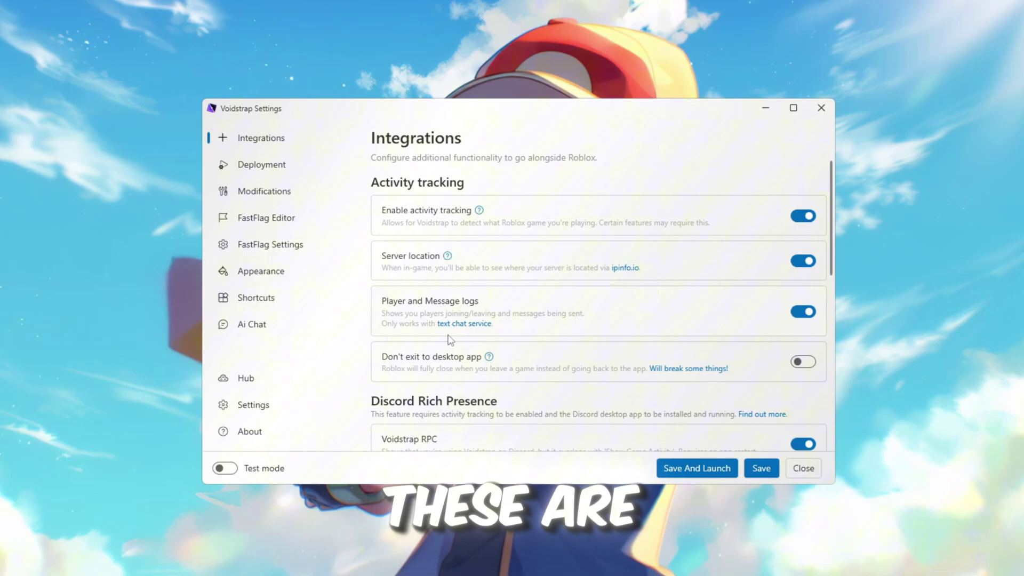
Step: Go through Voidstrap's Integrations, Deployment and Modifications settings, including the Modifications presets and custom font option
scroll(463, 340, down, 3)
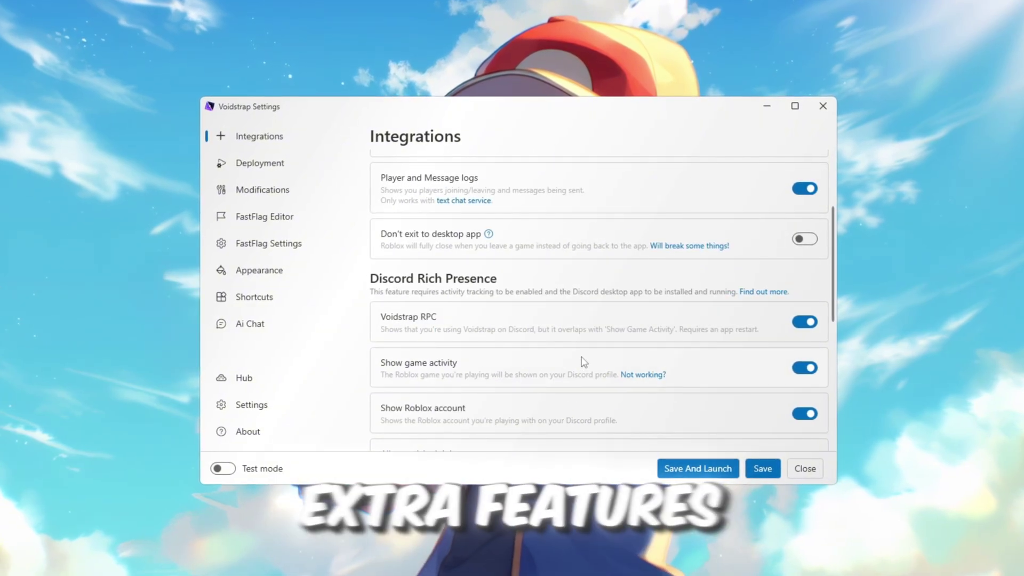
click(261, 163)
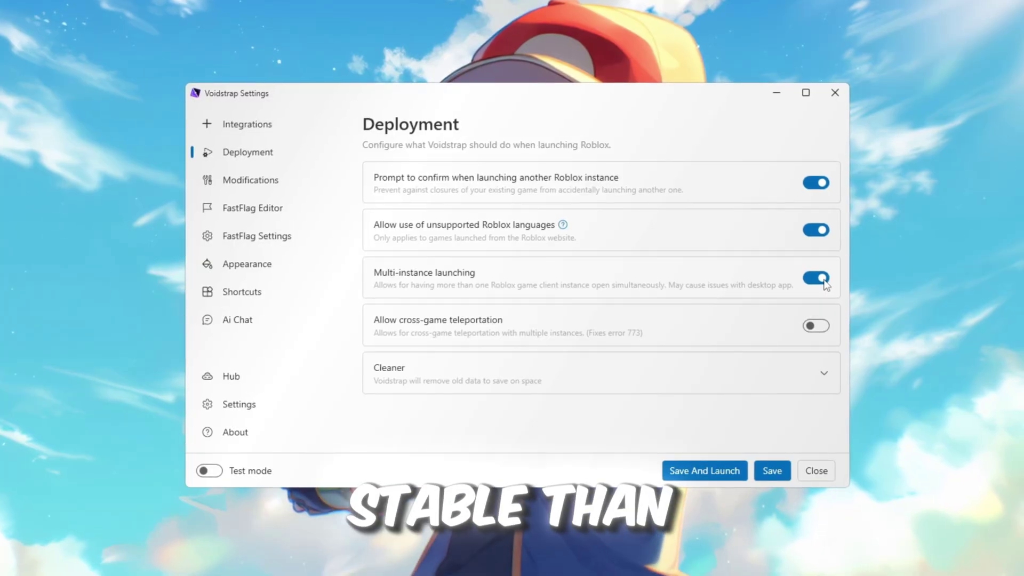
click(269, 184)
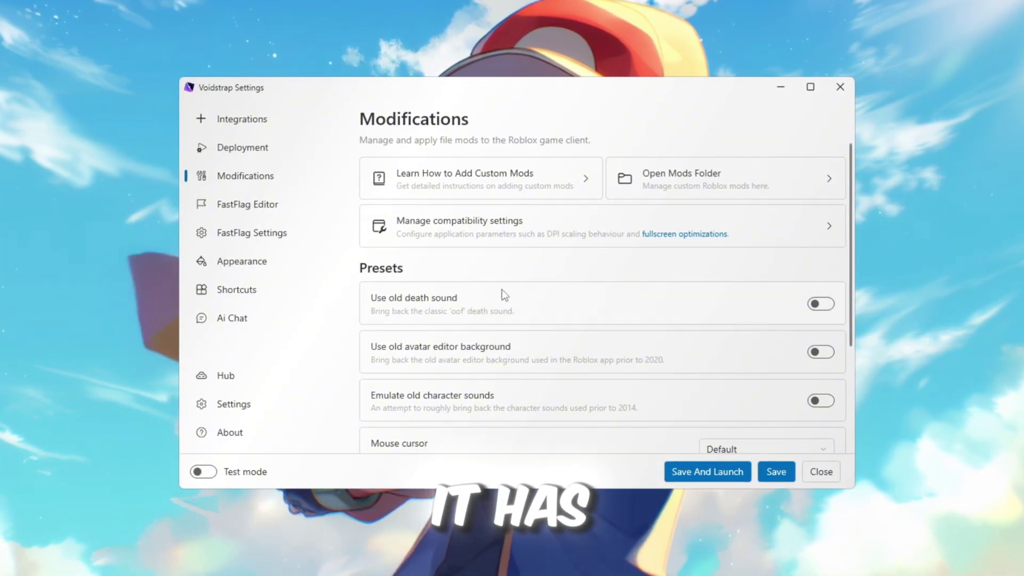
scroll(475, 318, down, 2)
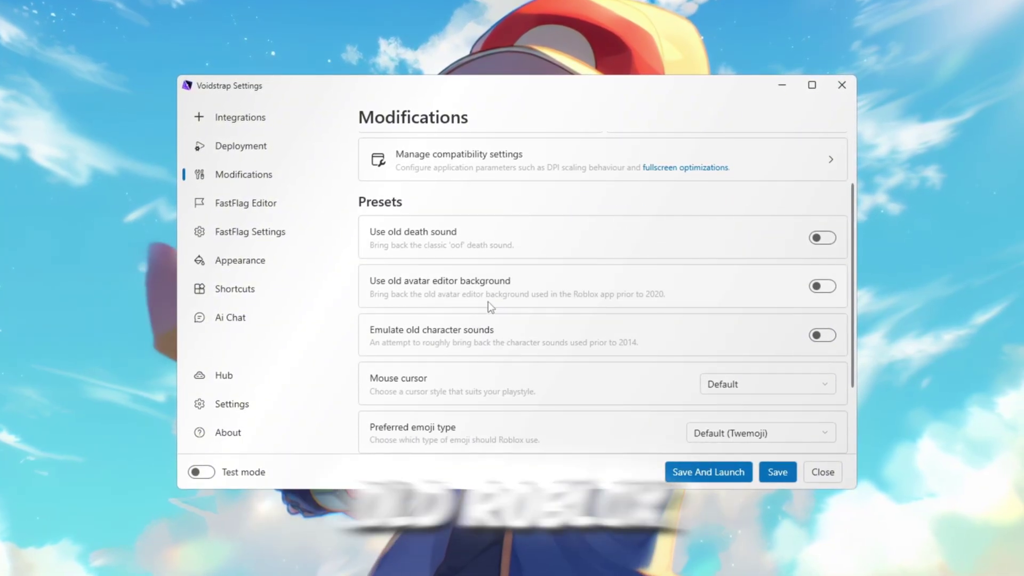
scroll(482, 356, down, 3)
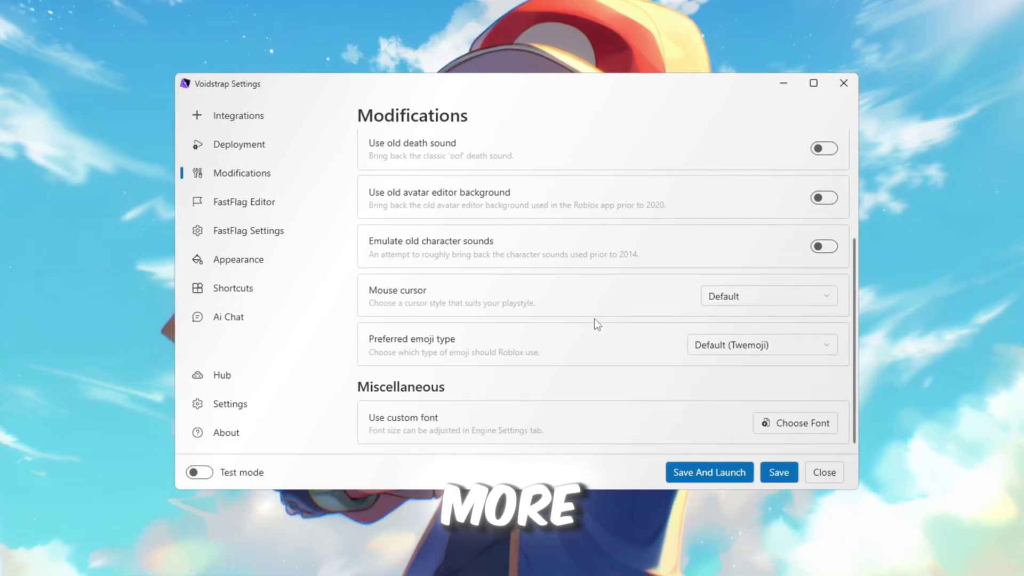
Step: Examine the flags and their preset marks in the FastFlag Editor, including FFlagAddHapticsToggle and FFlagAdServiceEnabled
click(277, 202)
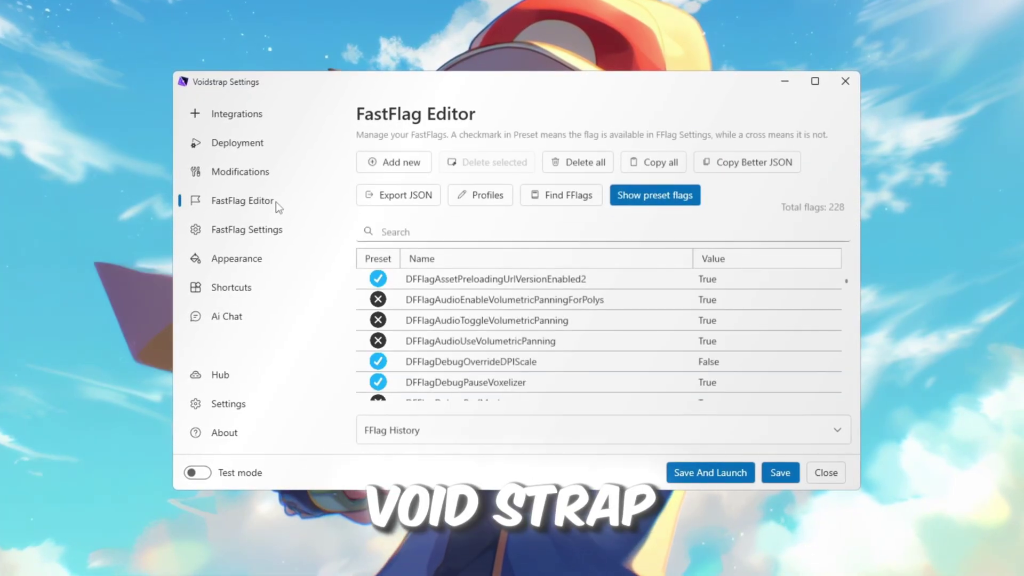
scroll(449, 315, down, 5)
scroll(448, 314, down, 5)
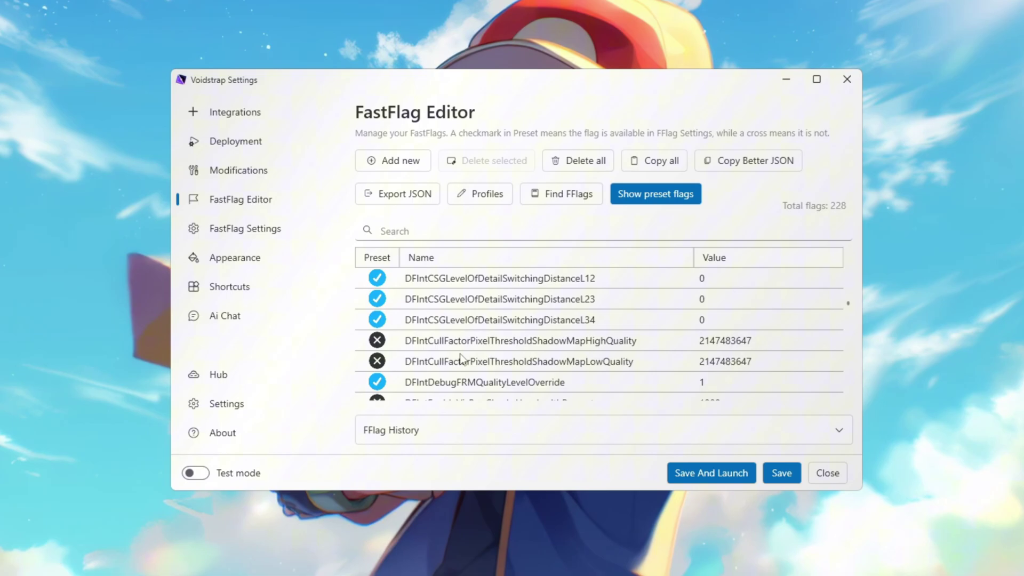
scroll(524, 334, down, 8)
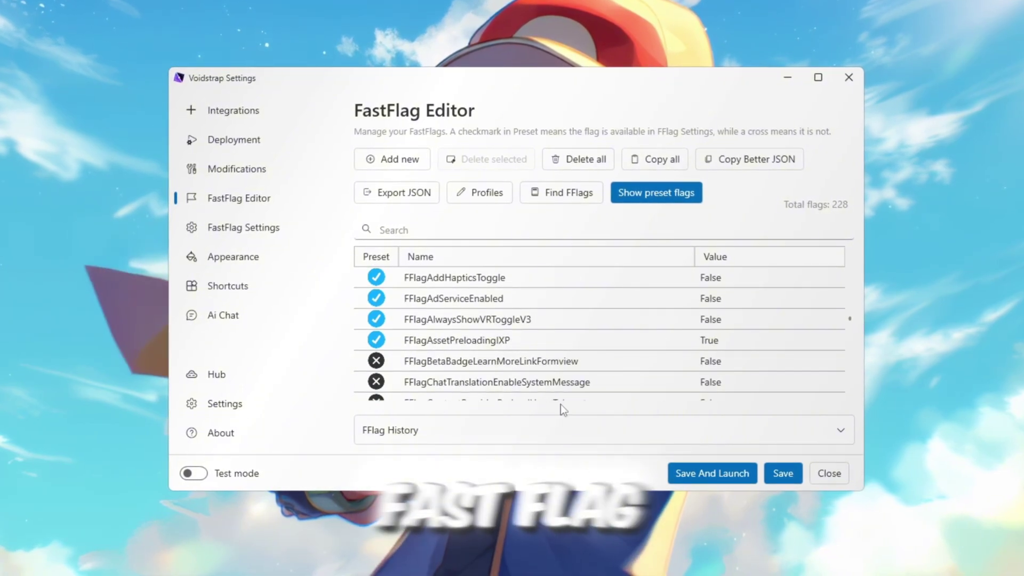
scroll(552, 346, up, 2)
scroll(464, 314, down, 2)
scroll(472, 308, up, 2)
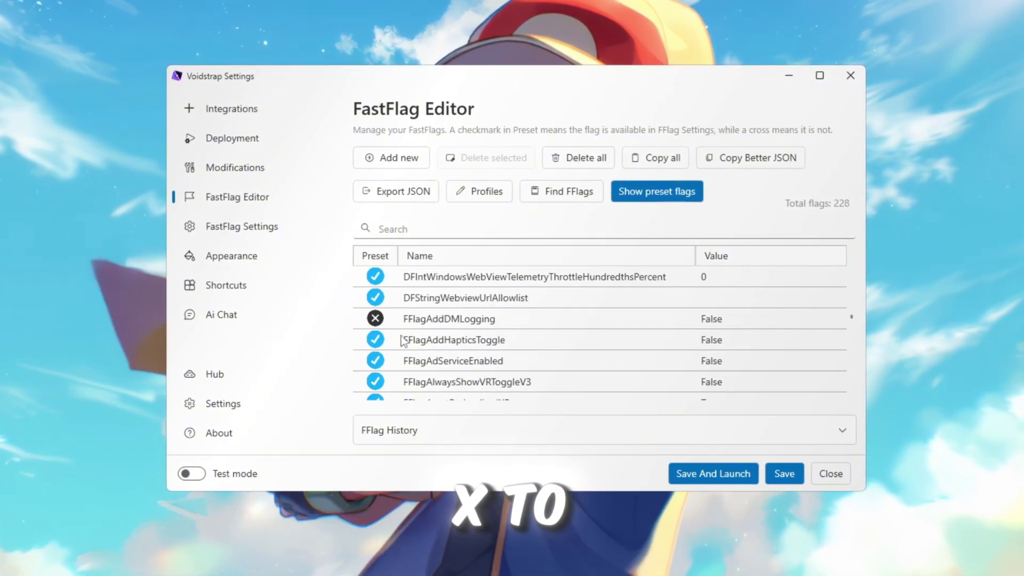
click(534, 358)
click(469, 341)
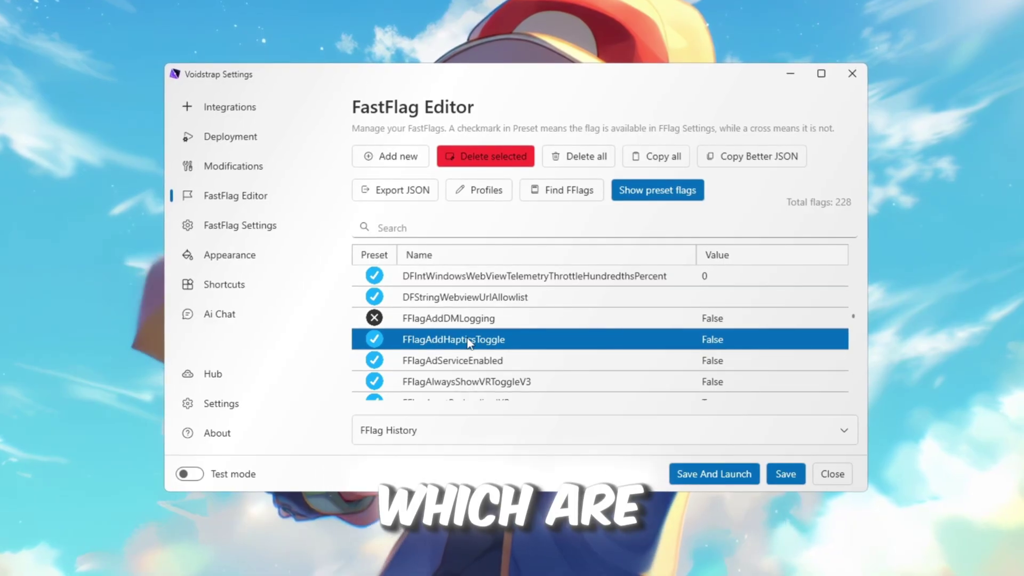
click(474, 361)
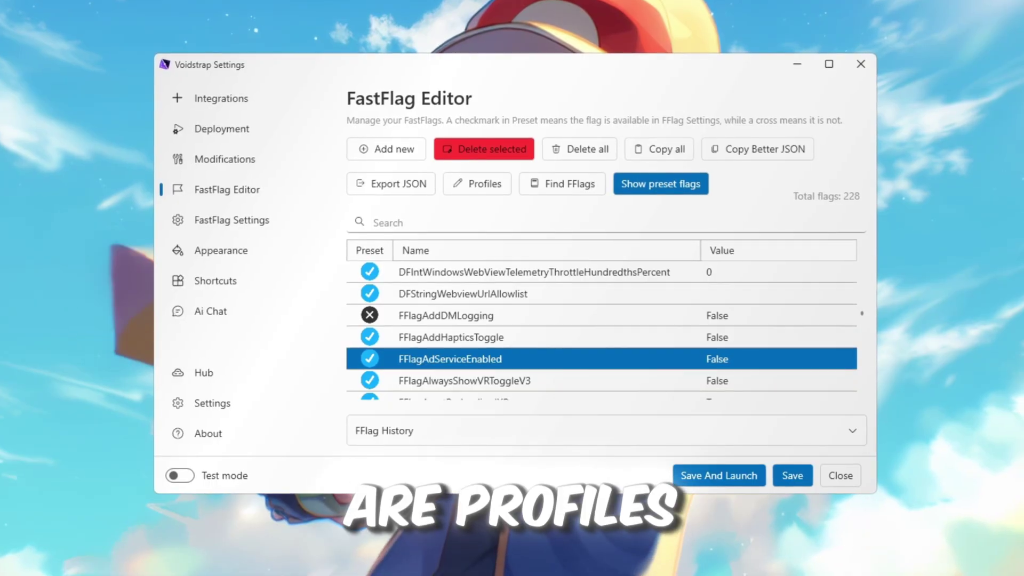
Step: Copy the entire contents of New Best FPS Fast Flags.txt and return to the FastFlag Editor
click(234, 533)
double_click(359, 144)
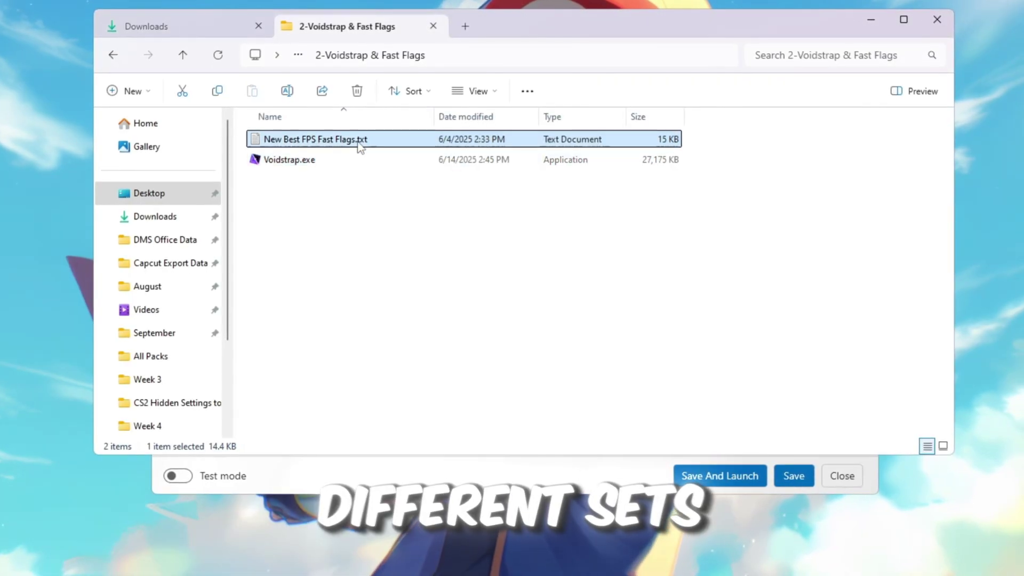
key(ctrl+a)
right_click(167, 96)
click(208, 169)
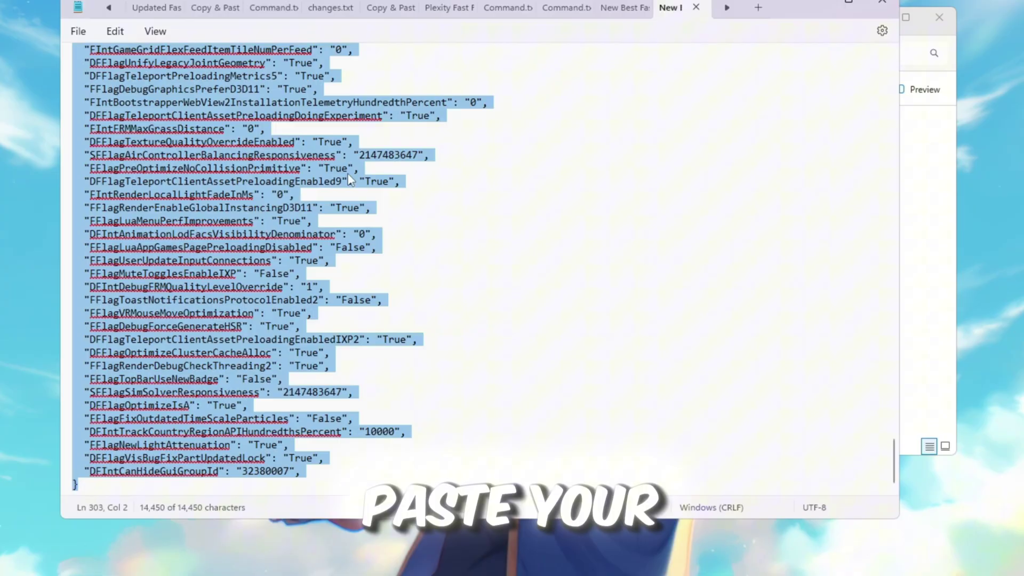
click(836, 4)
click(869, 19)
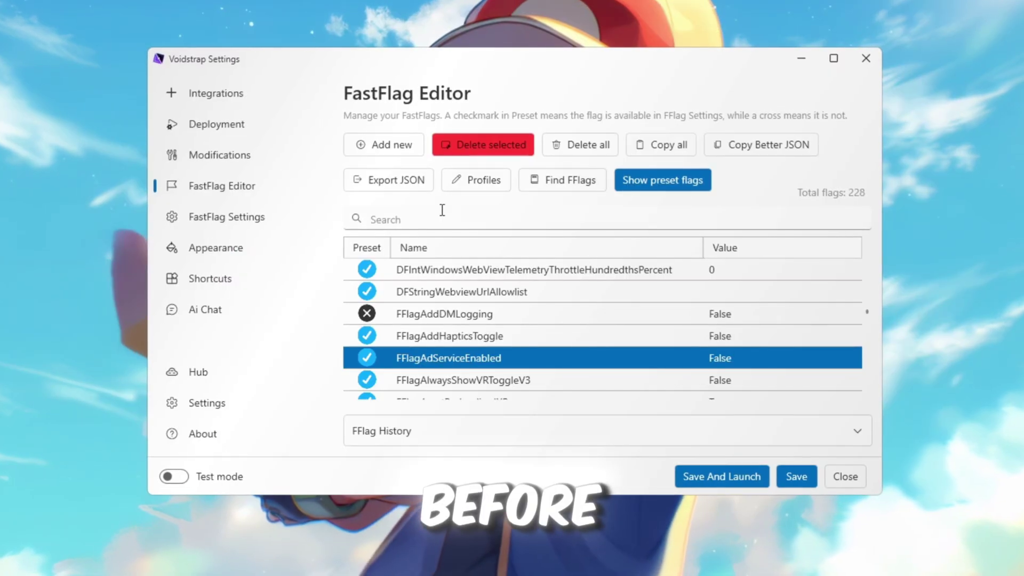
Step: Import the copied FPS flags into Voidstrap's FastFlag Editor as JSON
click(383, 144)
click(528, 175)
click(516, 225)
key(ctrl+v)
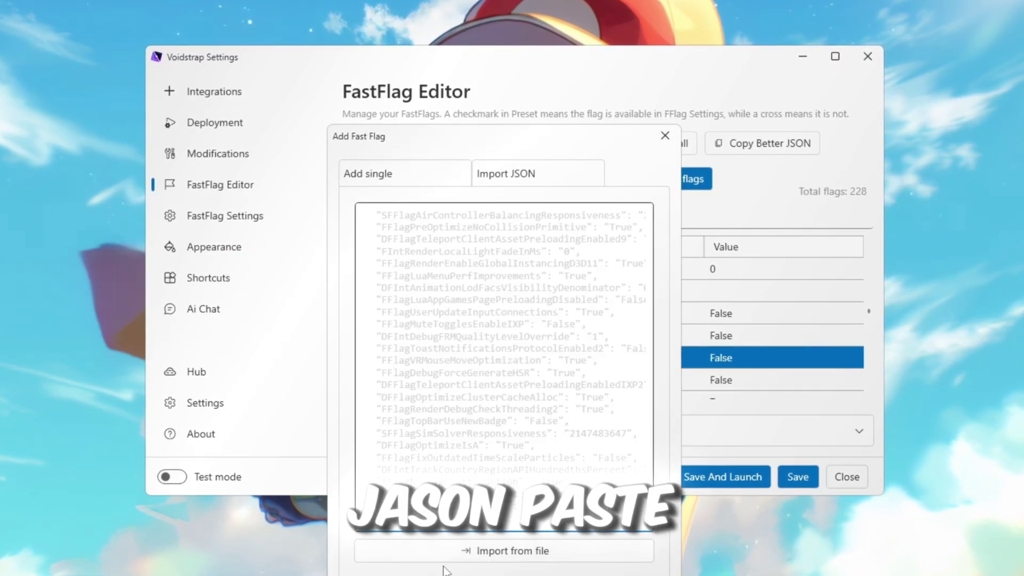
click(594, 400)
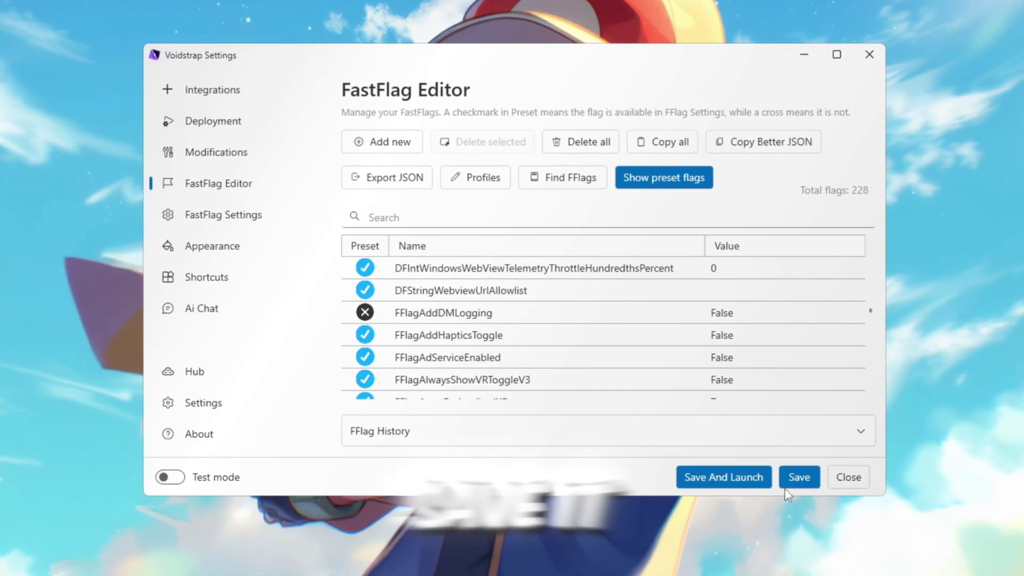
Step: Save the imported flags in Voidstrap and look over the basic and advanced categories of the FastFlag Settings
click(795, 477)
click(203, 216)
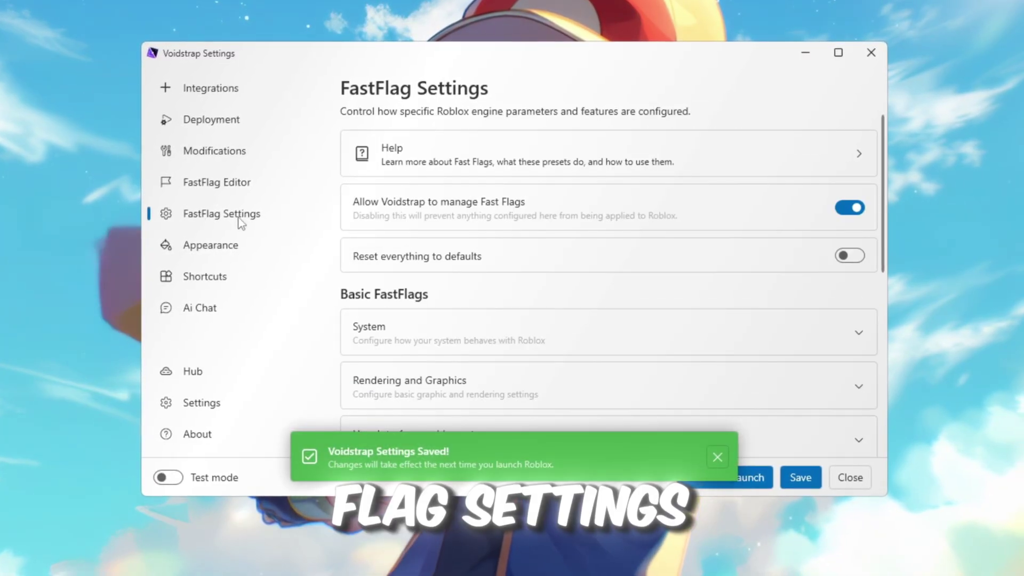
scroll(534, 320, down, 6)
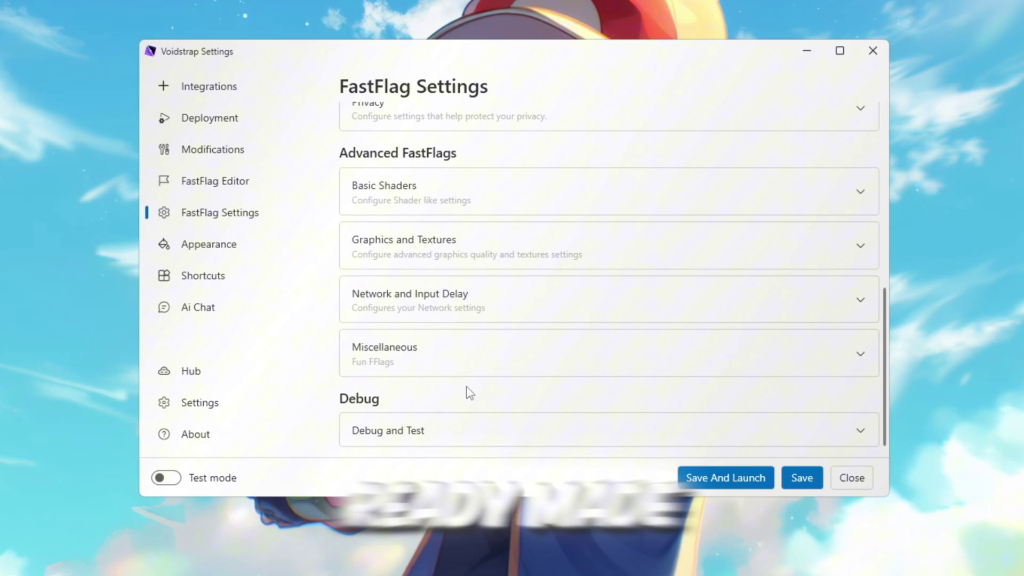
scroll(658, 338, up, 5)
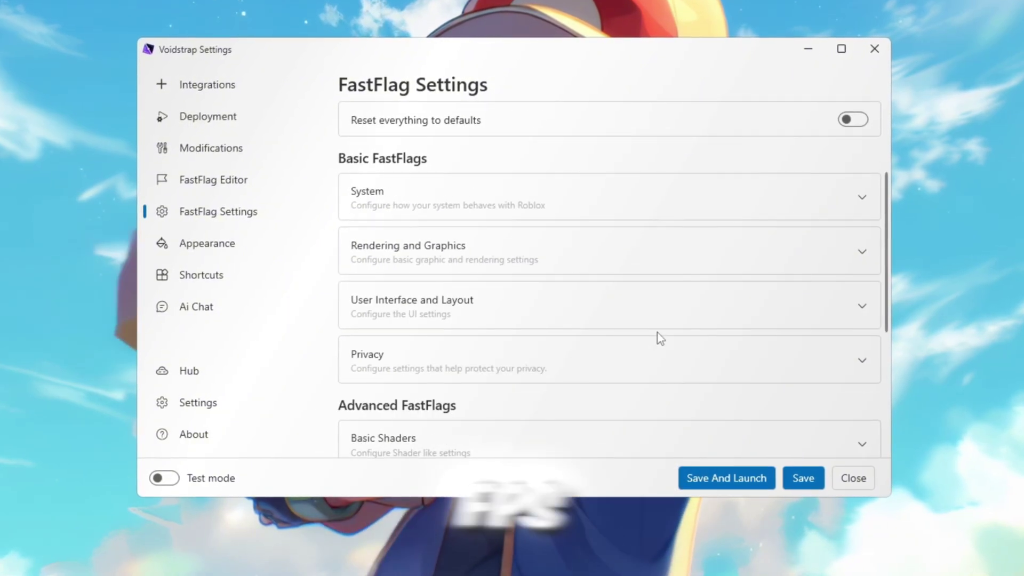
Step: Look through the Appearance and Shortcuts settings and try the Time, Flag and Date commands in Ai Chat
click(183, 246)
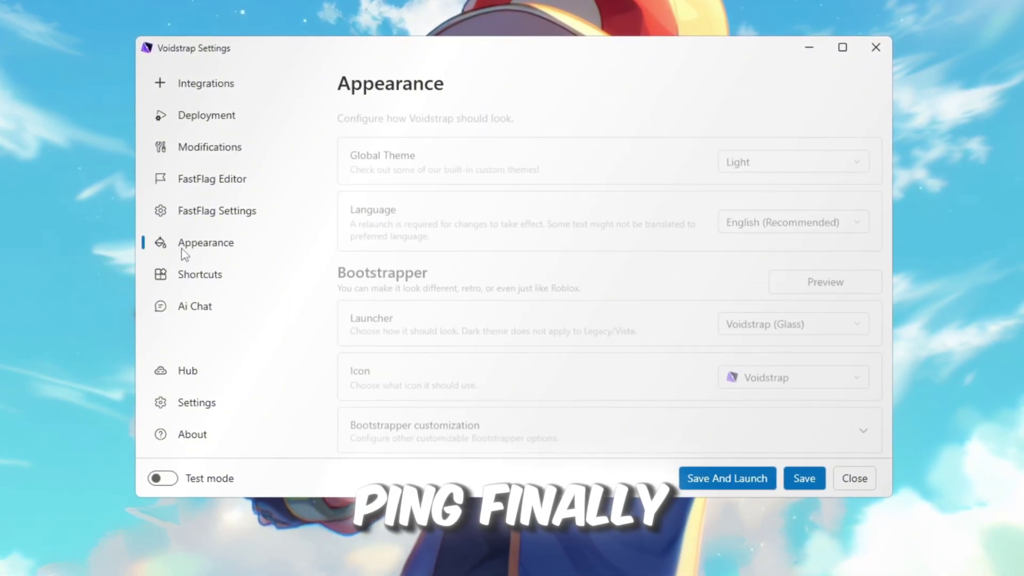
click(238, 279)
click(219, 241)
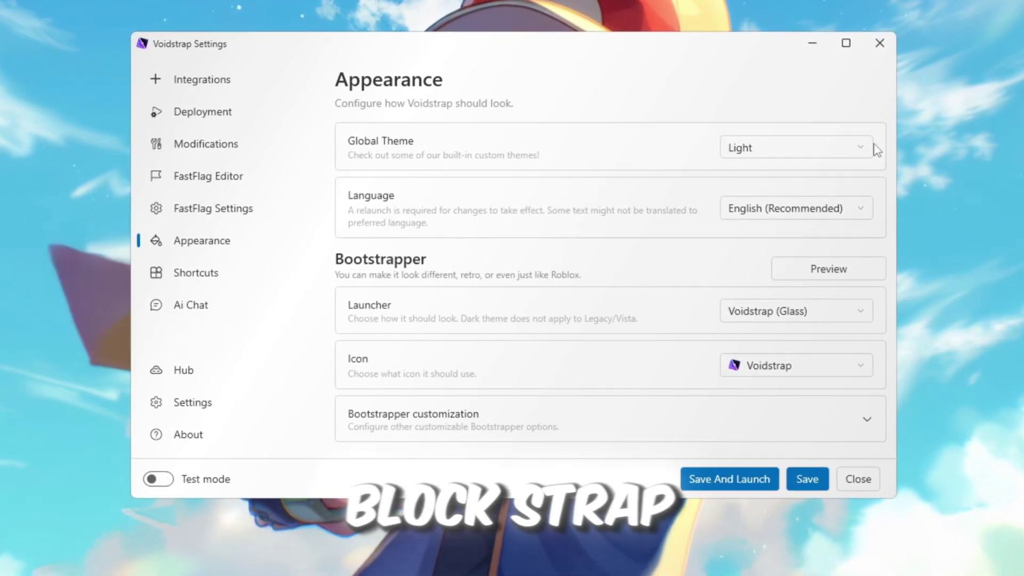
click(183, 308)
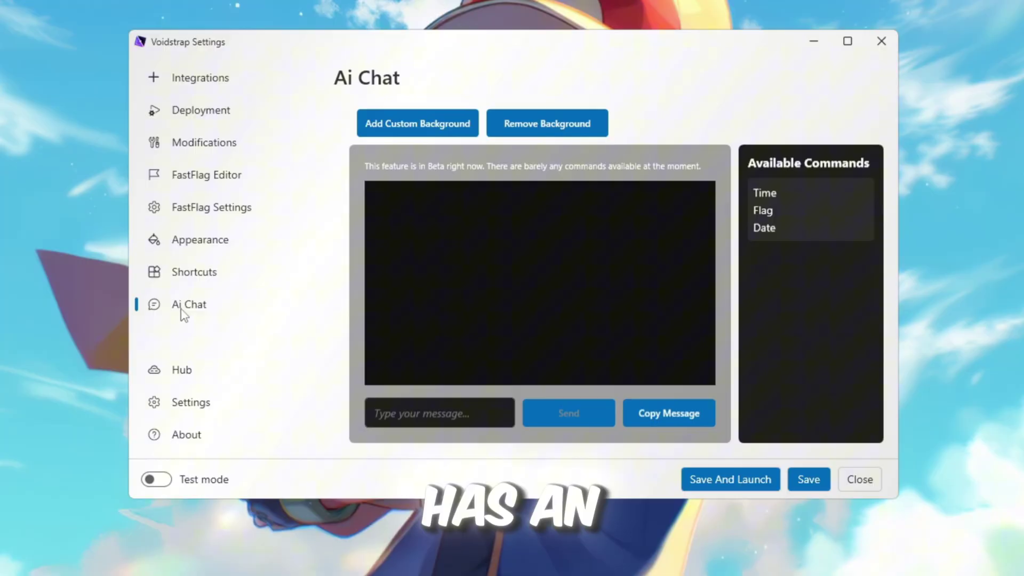
click(805, 192)
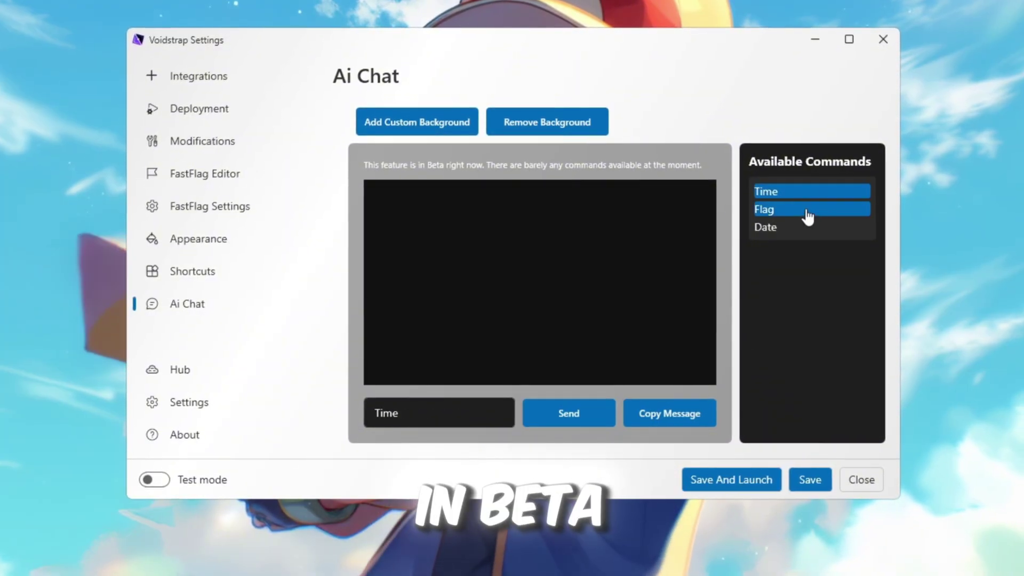
click(806, 210)
click(805, 227)
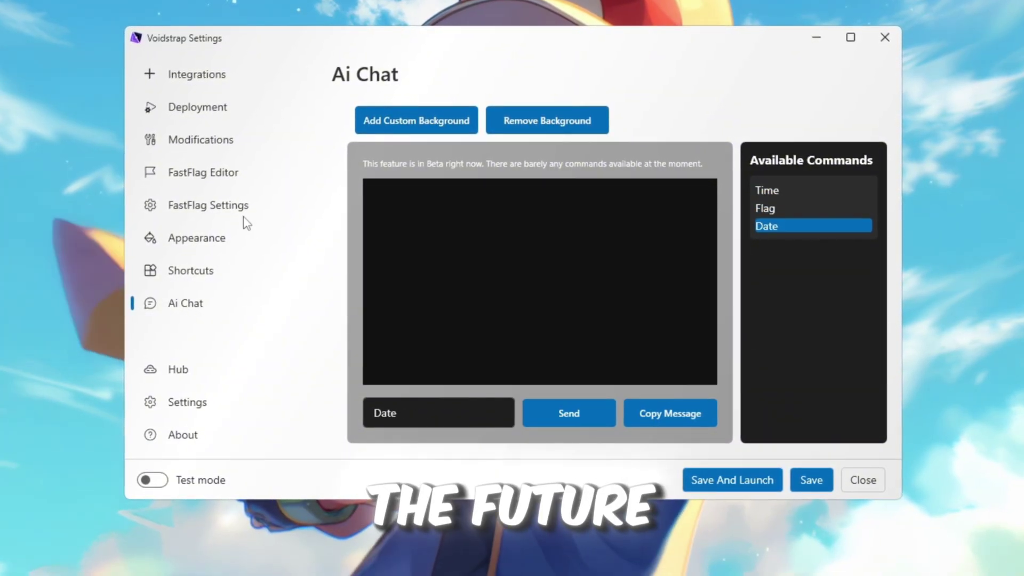
Step: Return to the FastFlag Editor and save the Voidstrap settings again
click(235, 176)
click(795, 489)
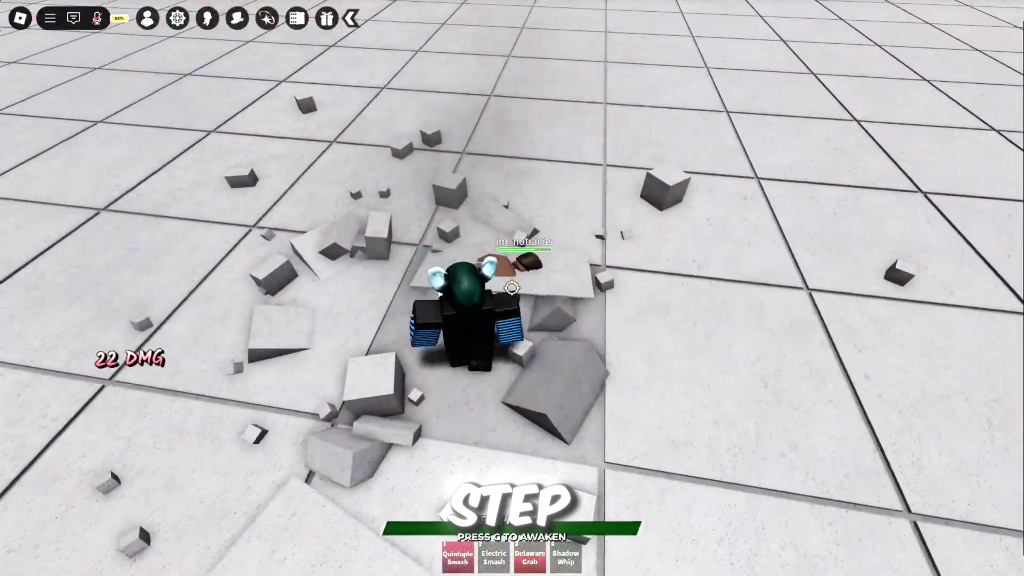
click(511, 287)
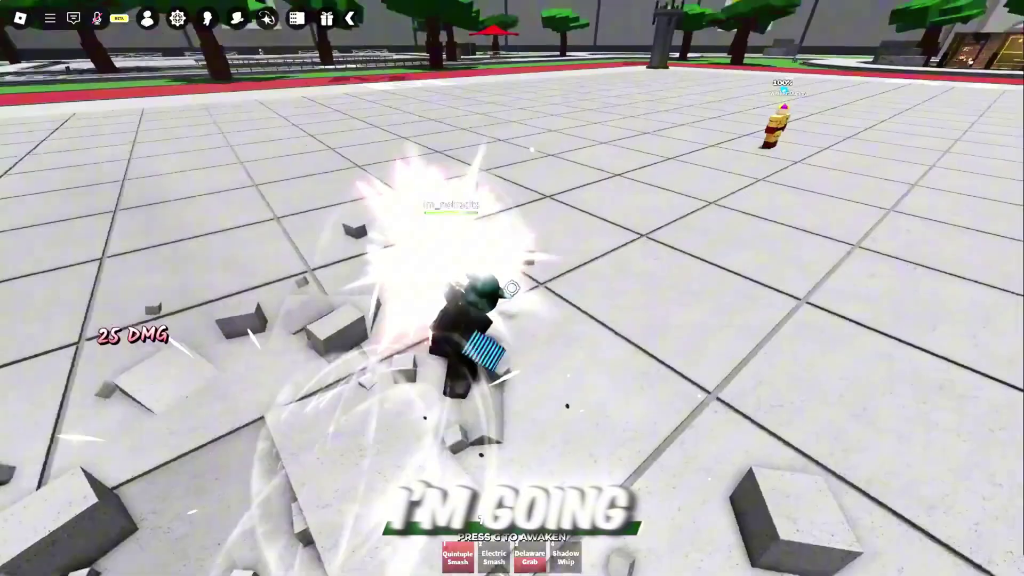
click(511, 288)
click(511, 288)
click(511, 288)
click(511, 287)
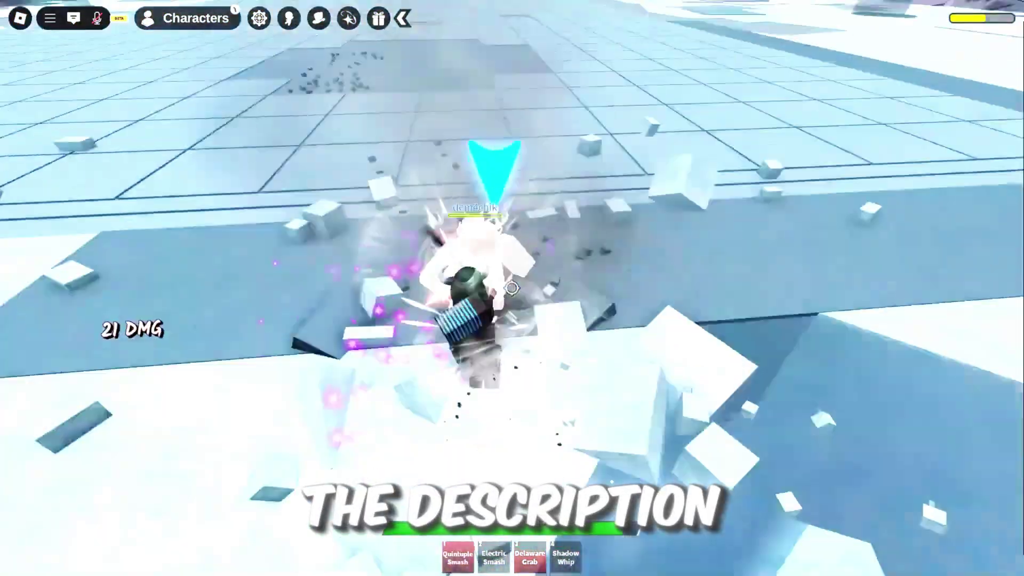
click(512, 288)
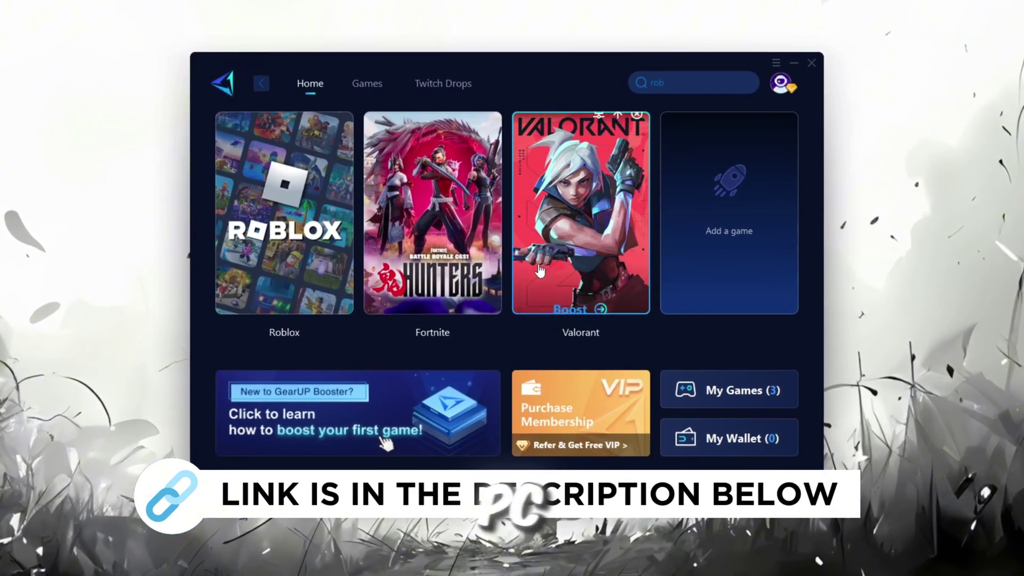
Step: Switch to GearUP Booster and browse its home page and the catalogue of popular games
mouse_move(591, 244)
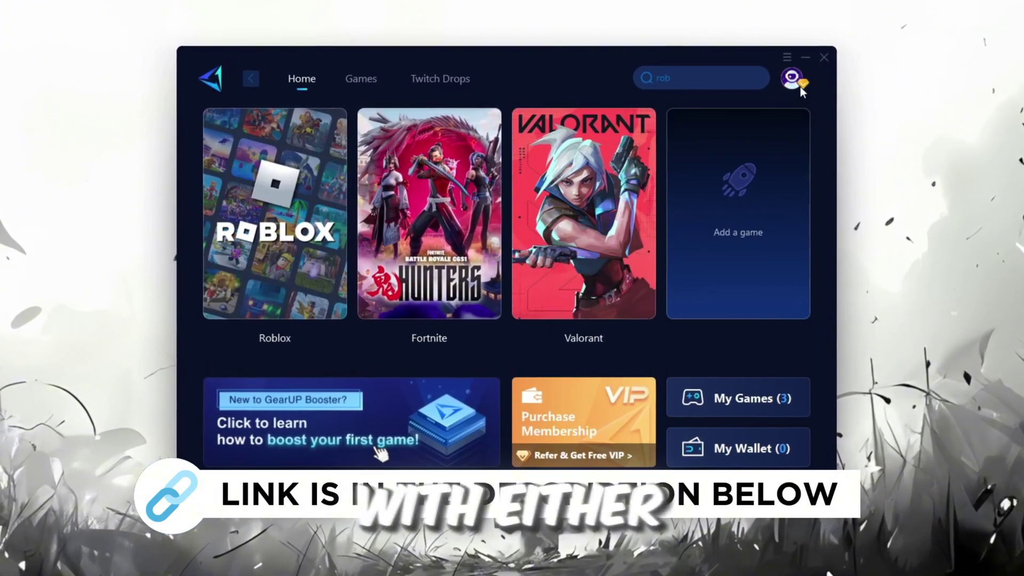
click(788, 79)
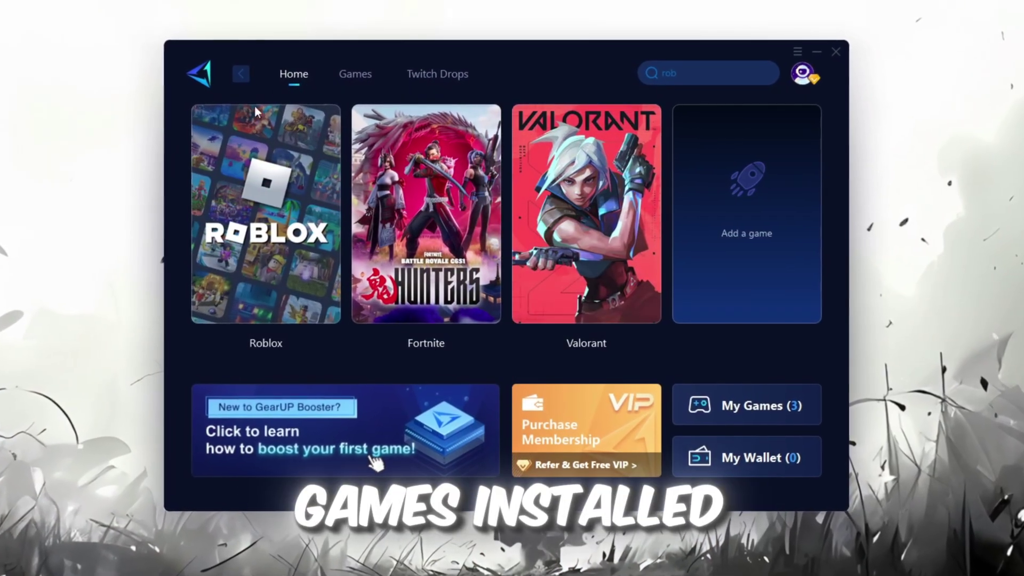
mouse_move(406, 113)
click(372, 88)
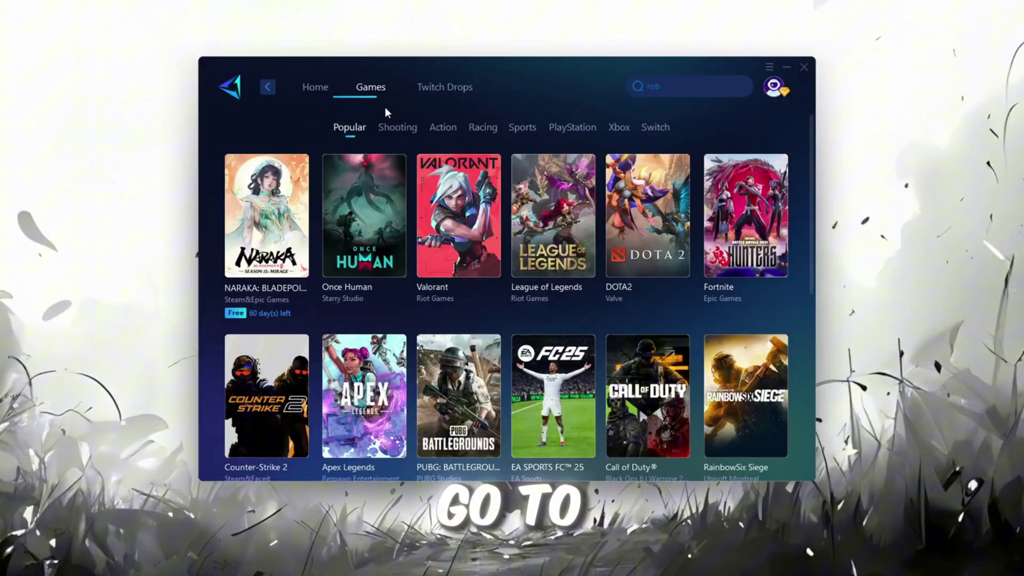
scroll(495, 278, down, 6)
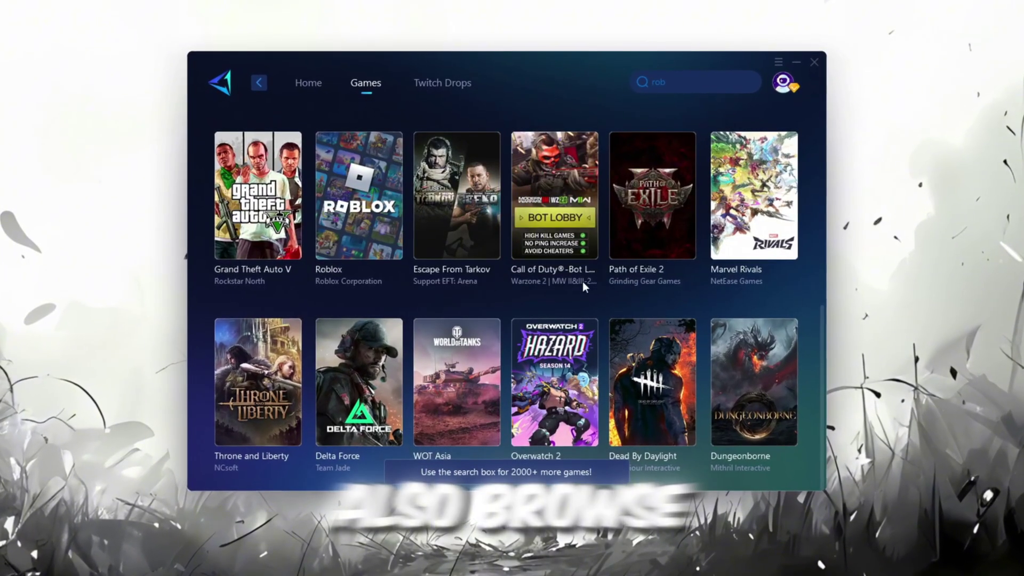
scroll(582, 282, up, 6)
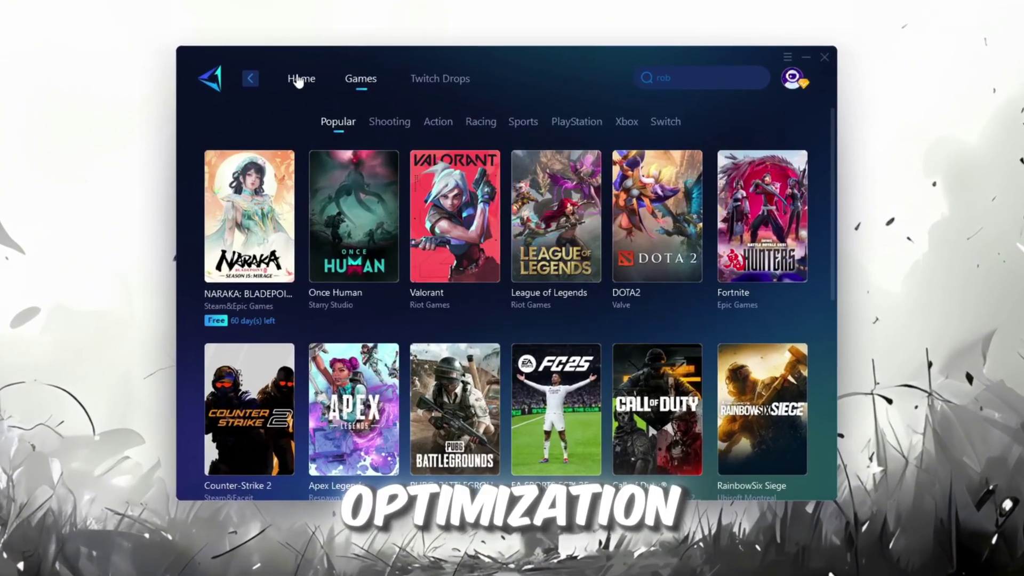
Step: Return to GearUP Booster's home page and start boosting Roblox
click(302, 79)
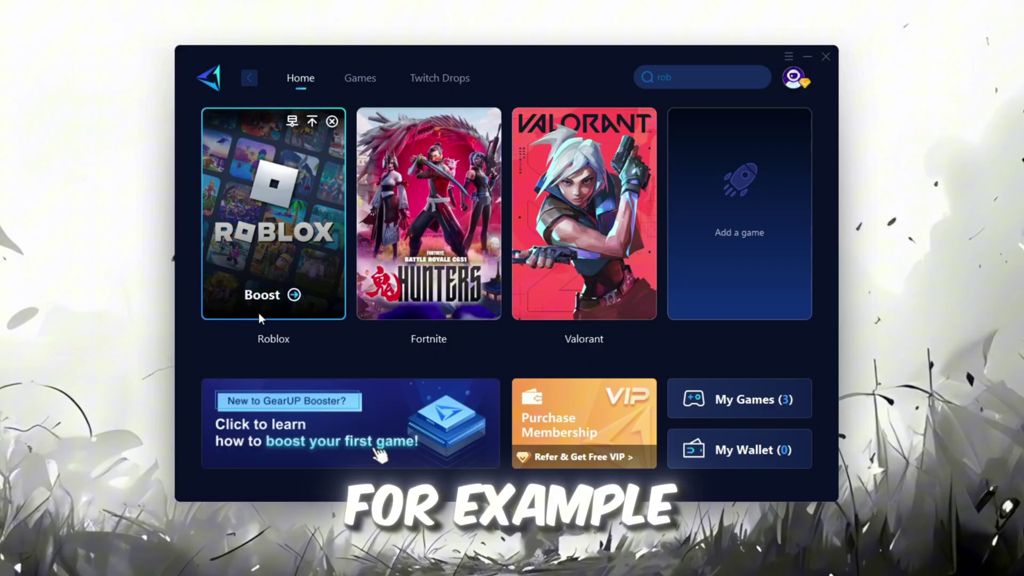
click(271, 298)
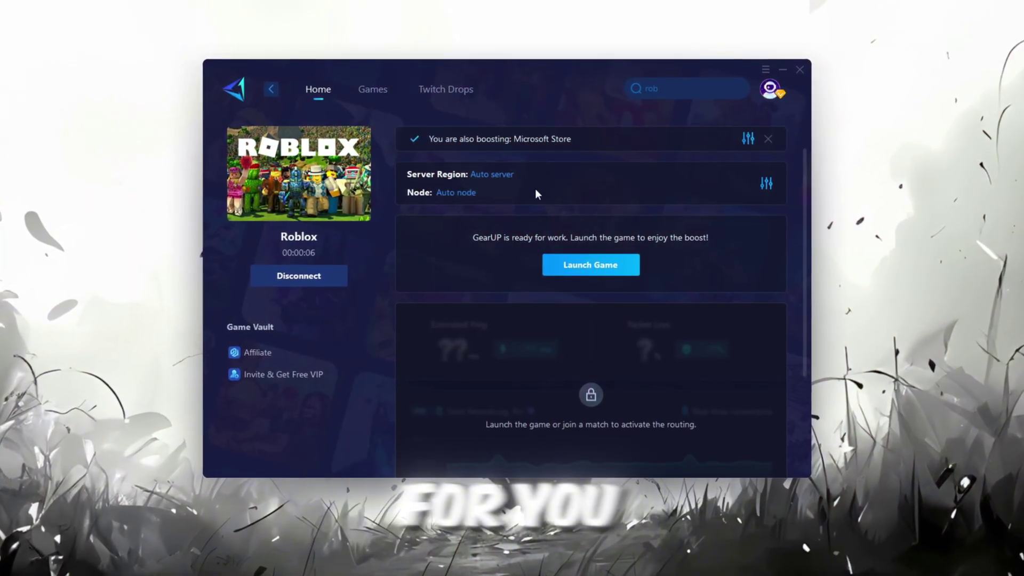
Step: Examine the game server regions and the connection nodes offered for the Roblox boost
click(492, 174)
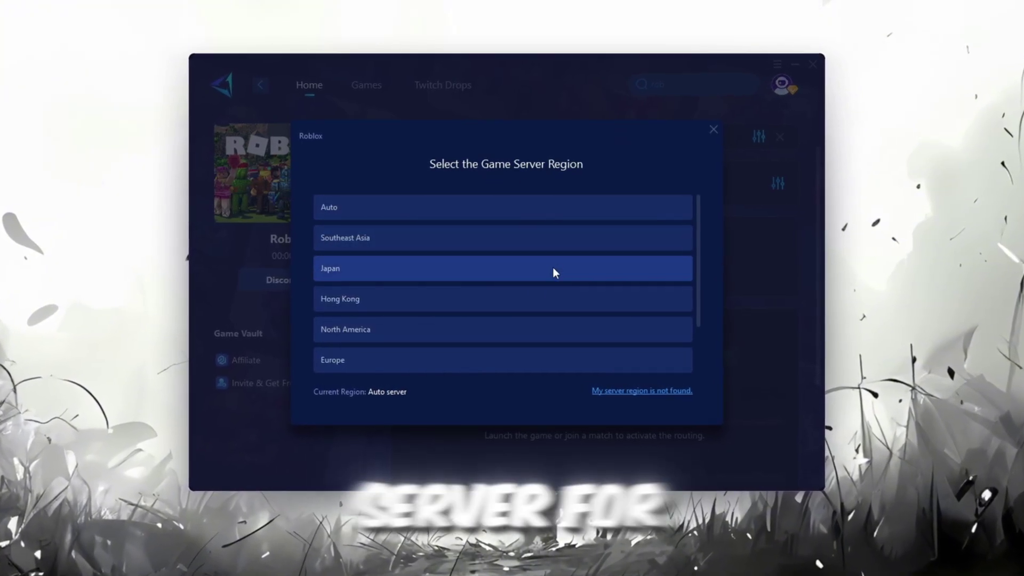
scroll(571, 320, down, 1)
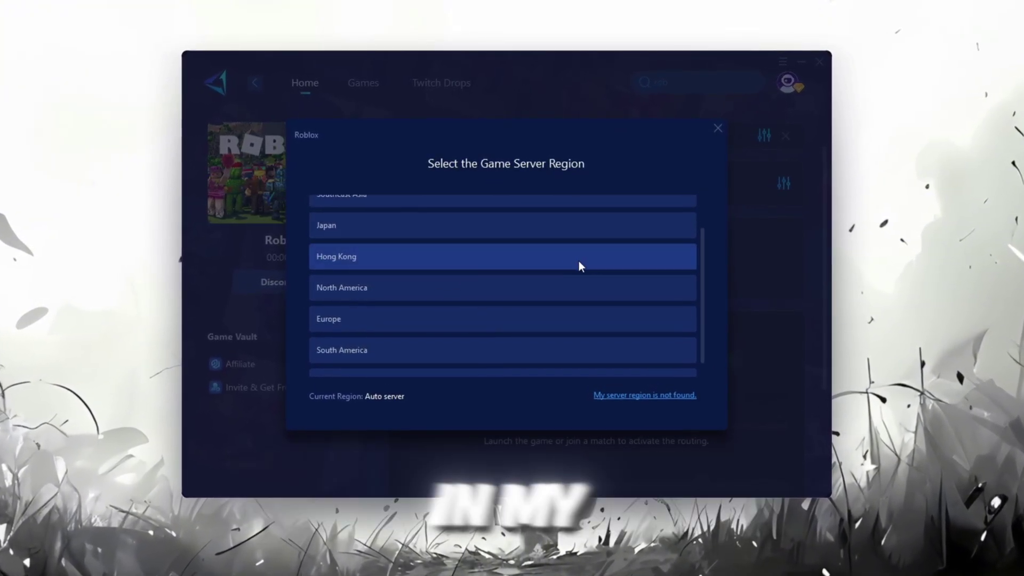
click(717, 128)
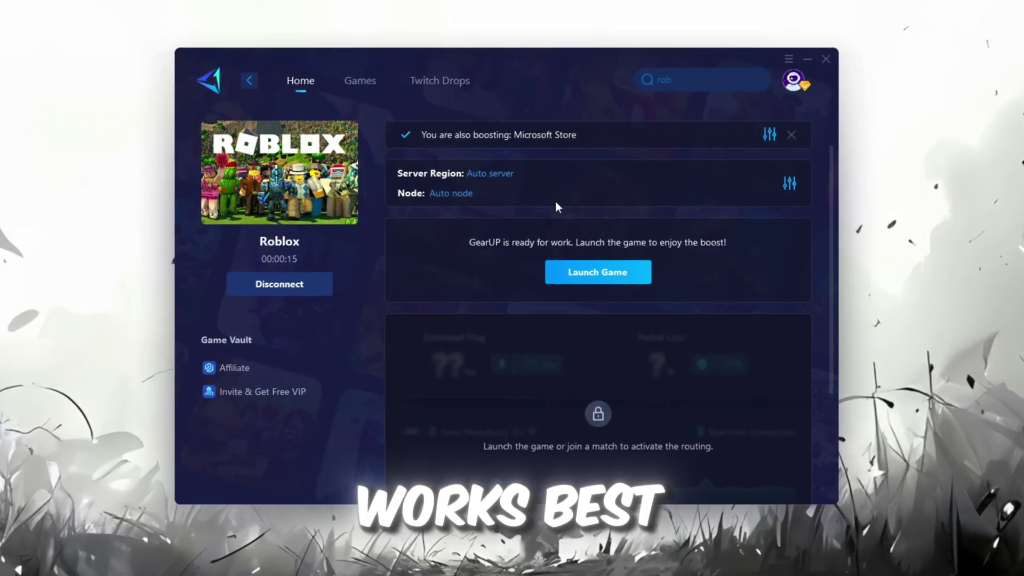
click(450, 194)
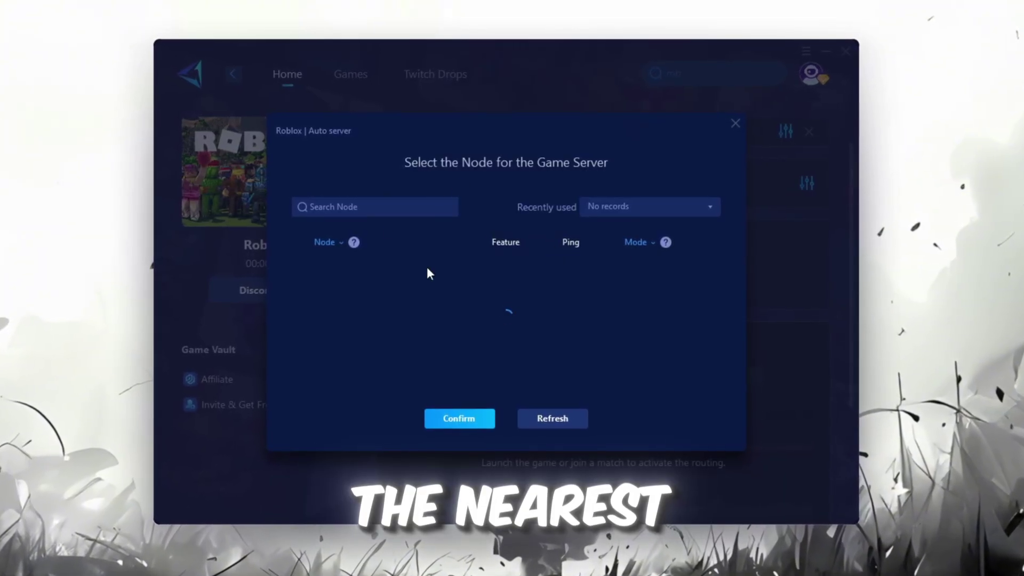
scroll(524, 314, down, 5)
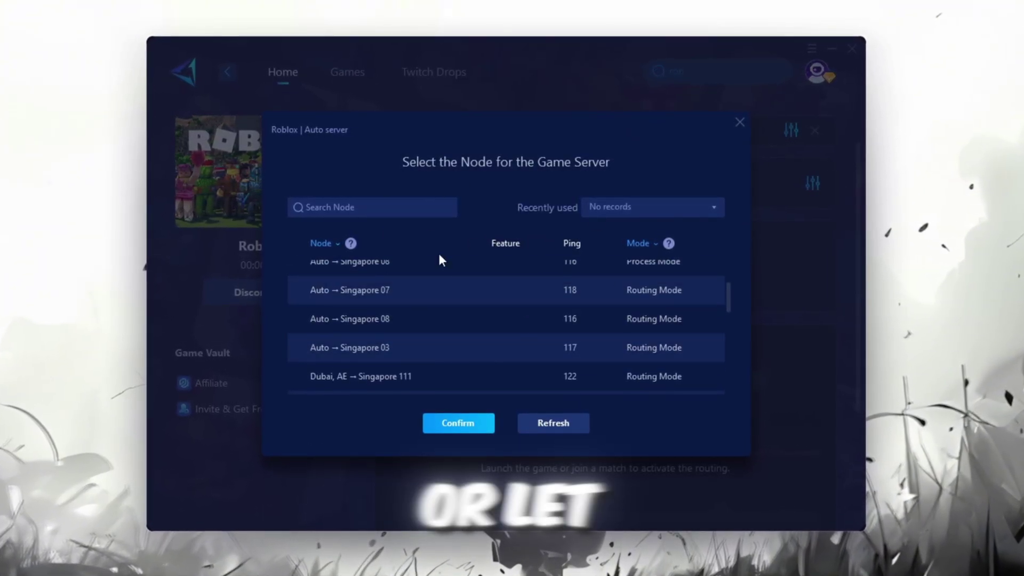
click(740, 122)
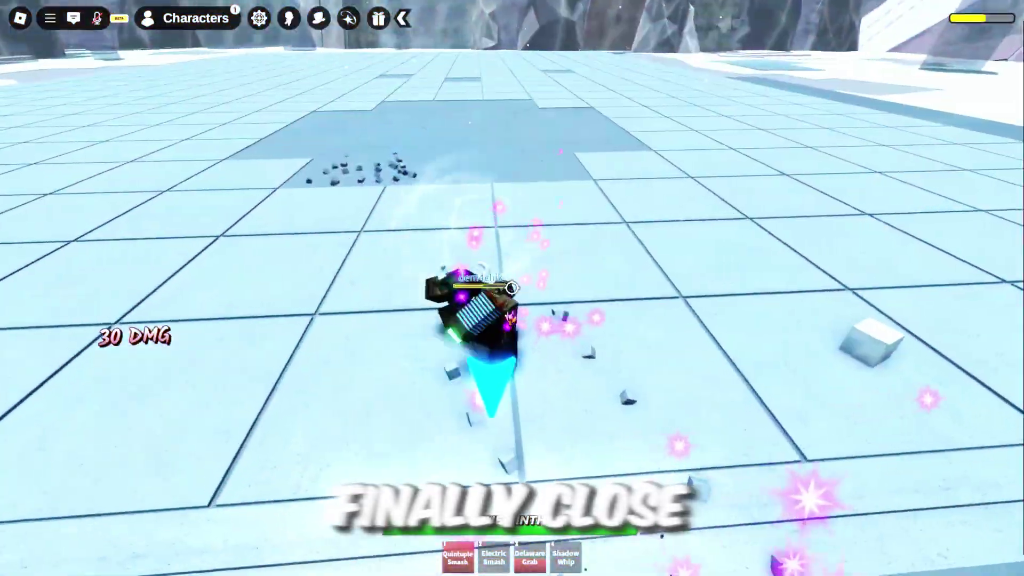
click(511, 288)
click(511, 288)
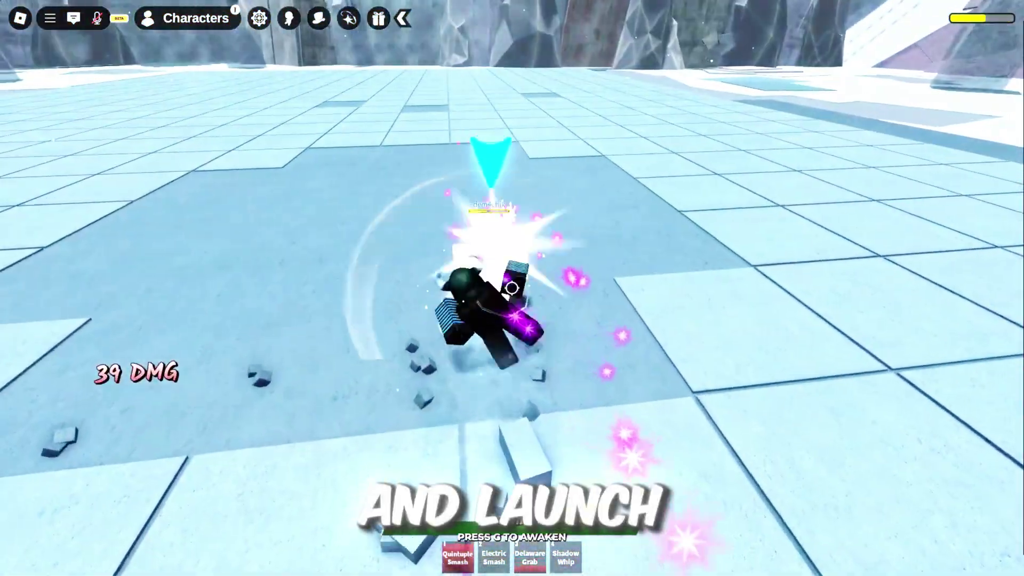
click(511, 288)
click(512, 288)
click(512, 288)
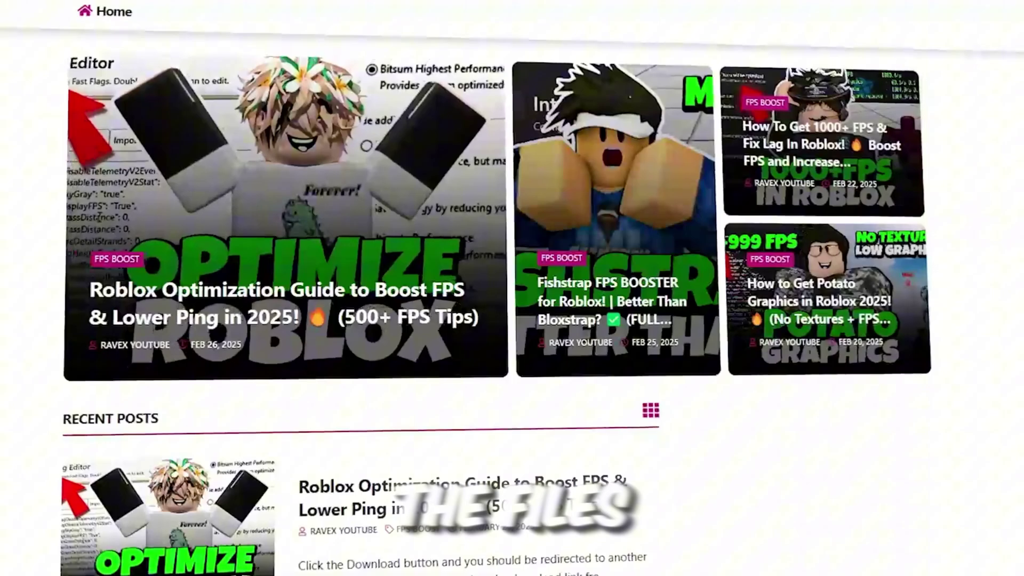
scroll(512, 288, down, 10)
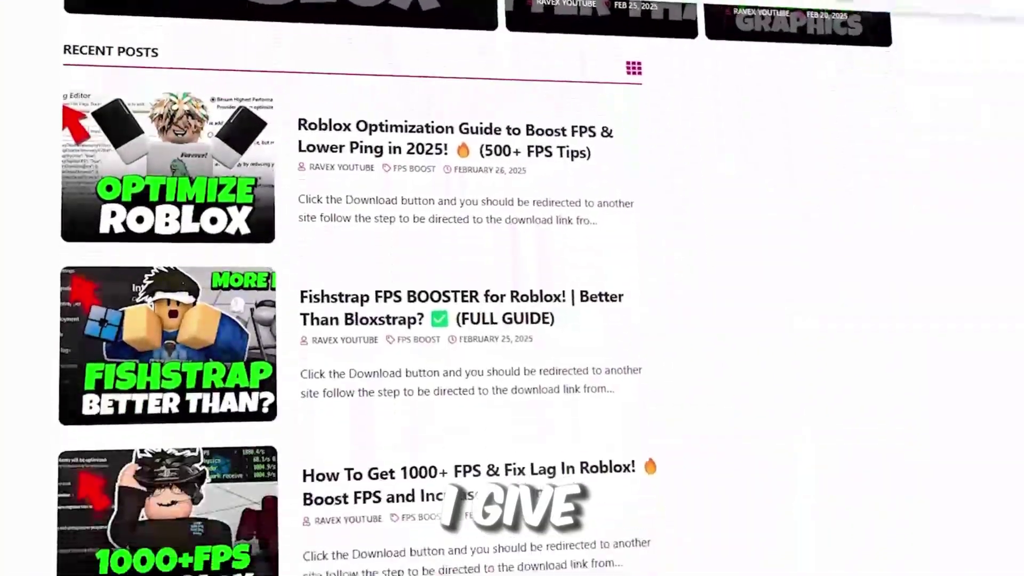
scroll(512, 288, down, 5)
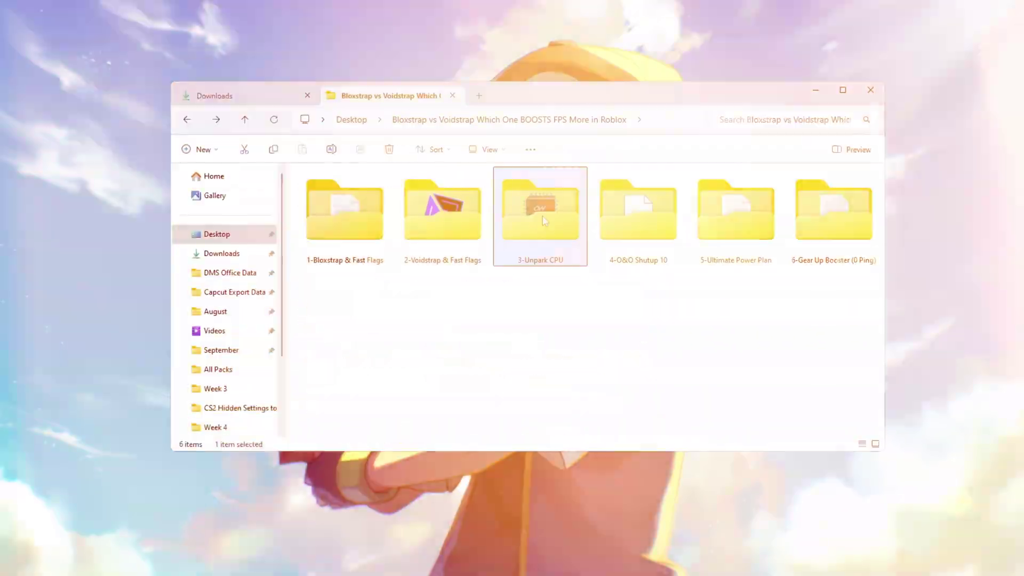
Step: Open the 3-Unpark CPU folder and run UnparkCpu.exe as administrator
double_click(547, 216)
click(347, 189)
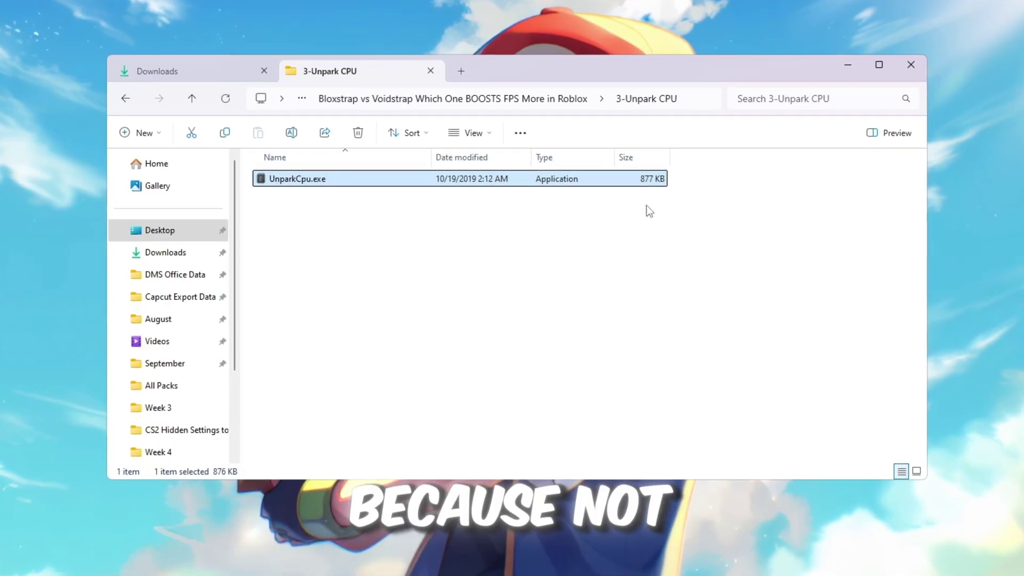
right_click(320, 176)
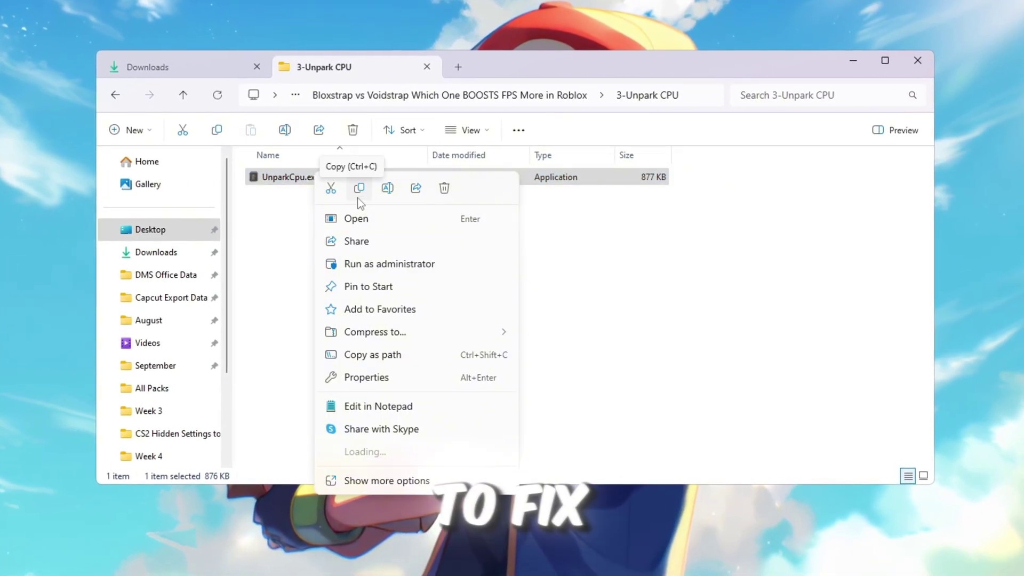
click(414, 263)
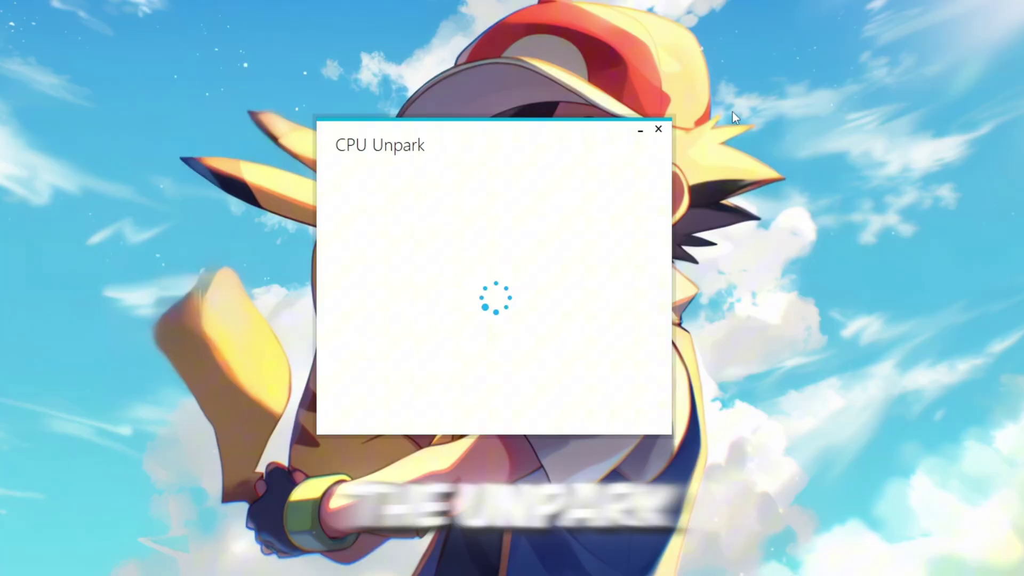
Step: Unpark all CPU cores in CPU Unpark and acknowledge the applied changes
drag(488, 129, 539, 107)
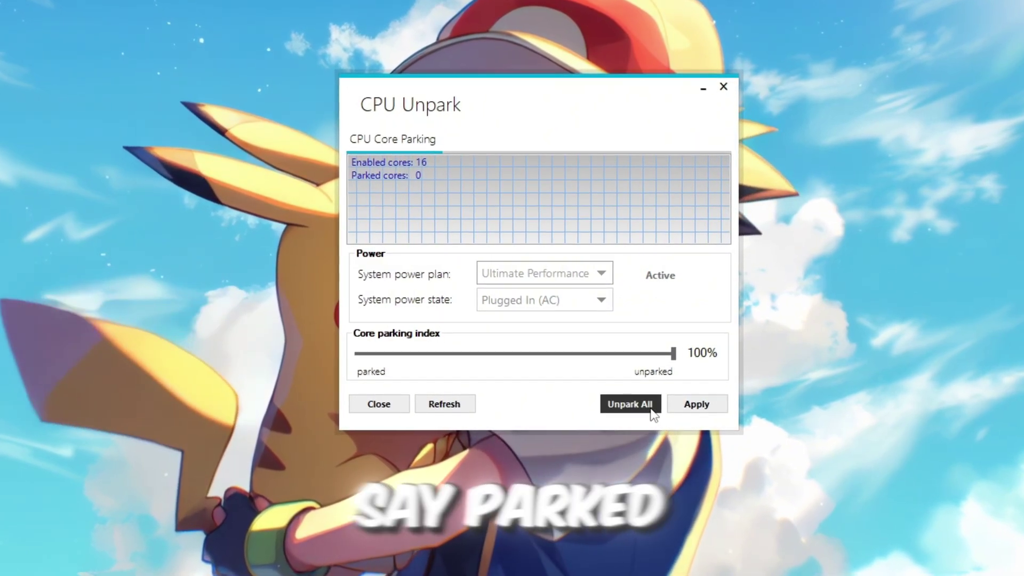
click(652, 411)
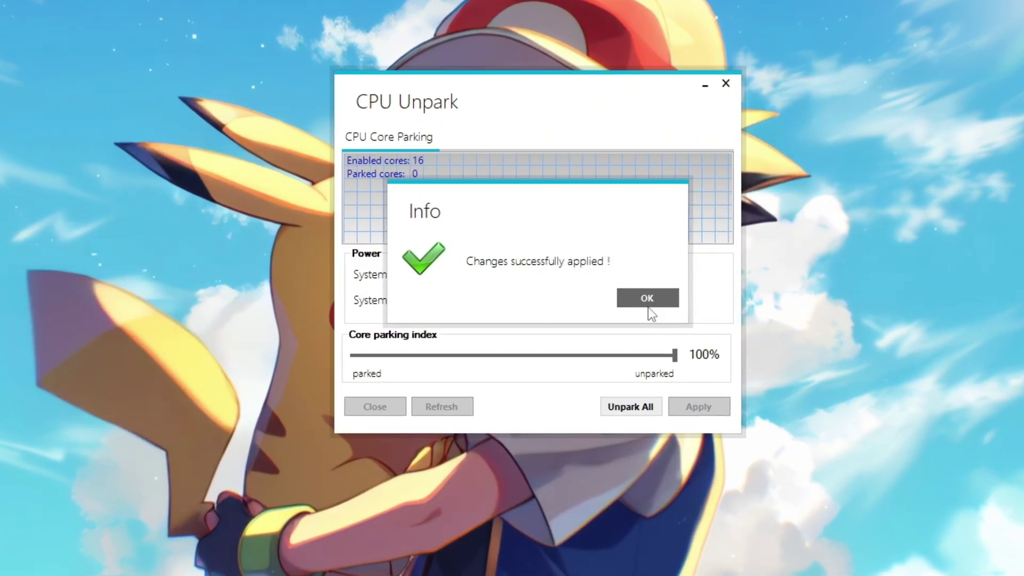
click(648, 303)
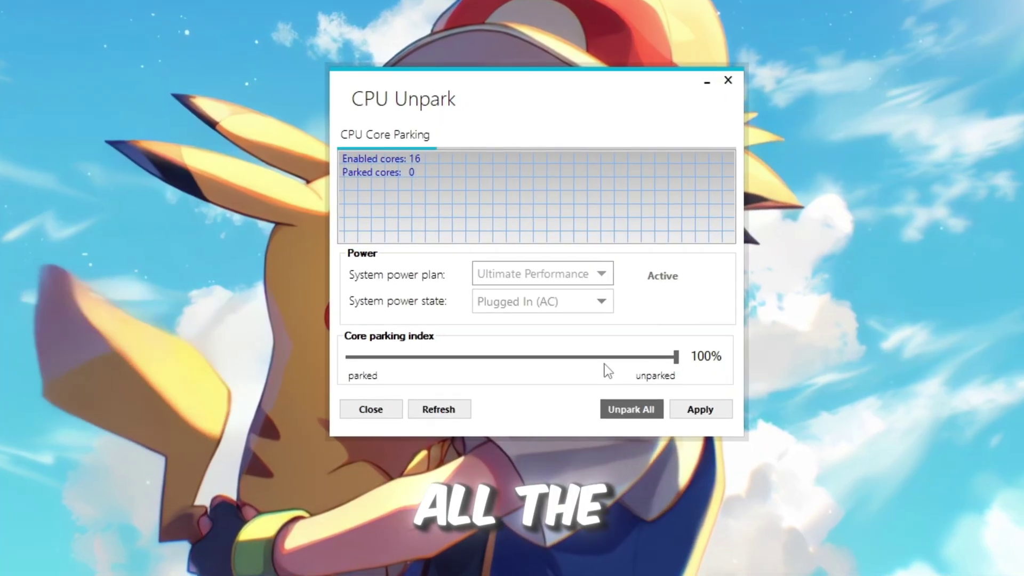
Step: Set the core parking index to 100% unparked, apply it and acknowledge the change
drag(380, 356, 693, 376)
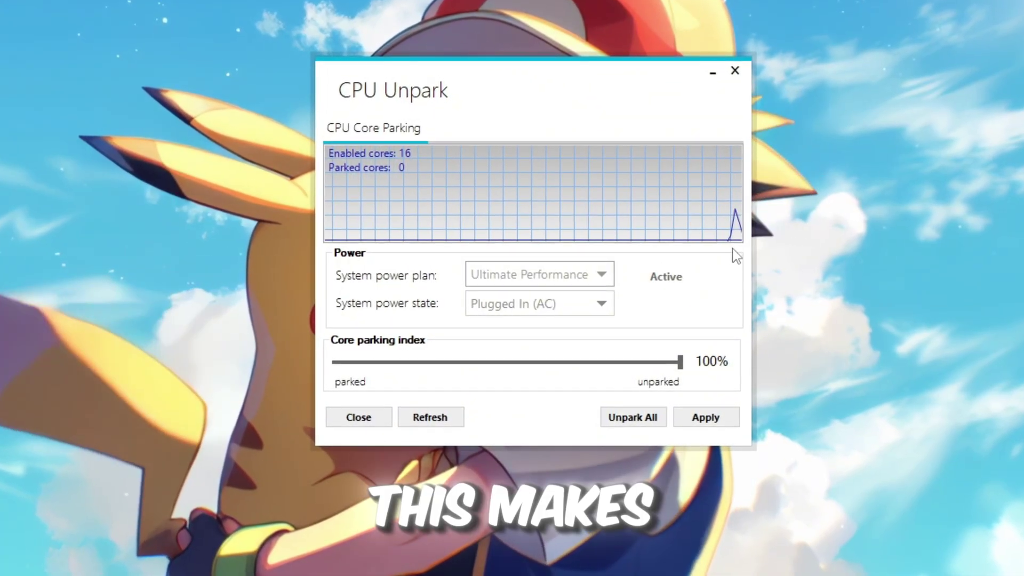
click(721, 421)
click(658, 303)
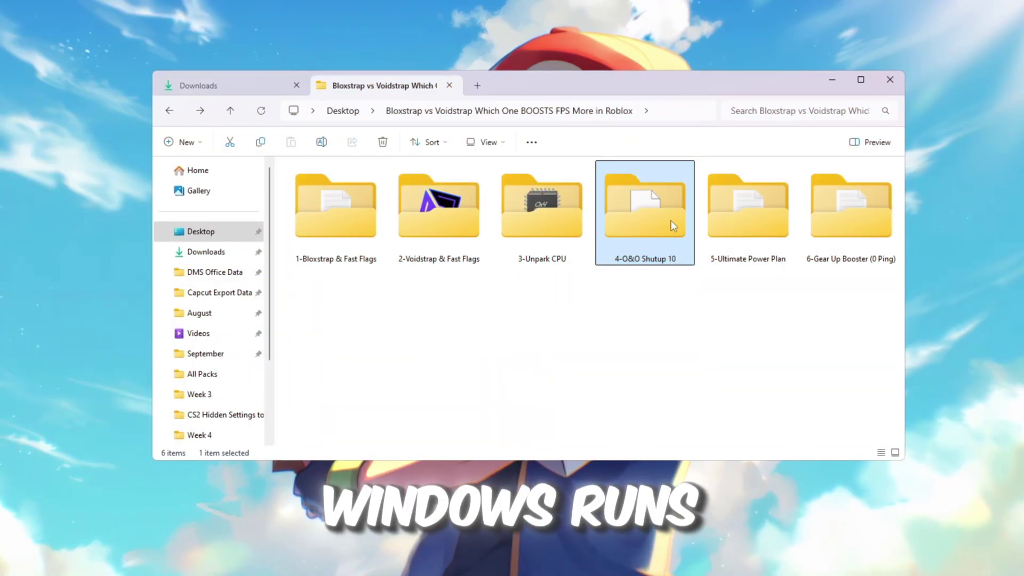
Step: Open the 4-O&O Shutup 10 folder and run OOSU10.exe as administrator
double_click(672, 219)
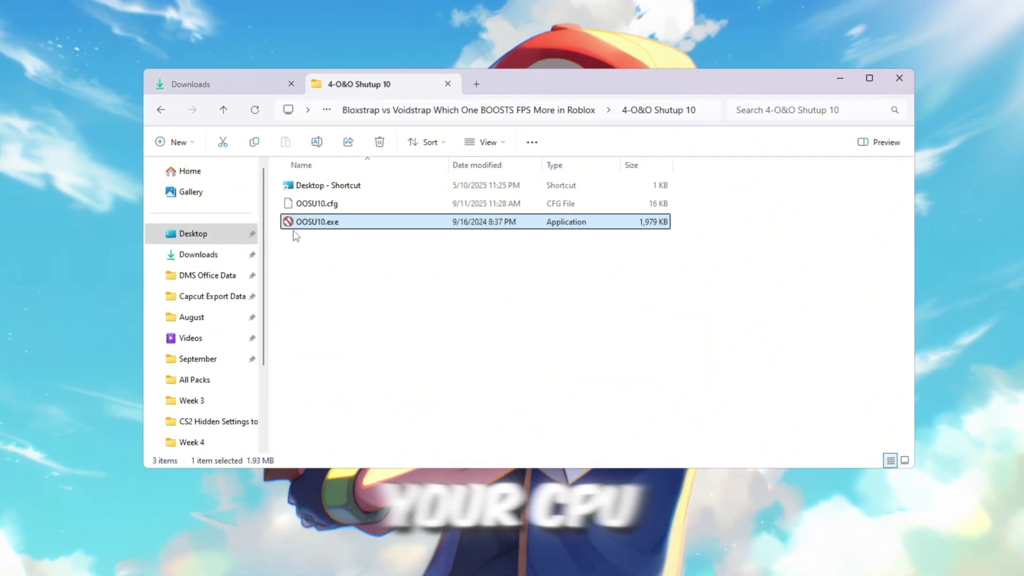
right_click(400, 228)
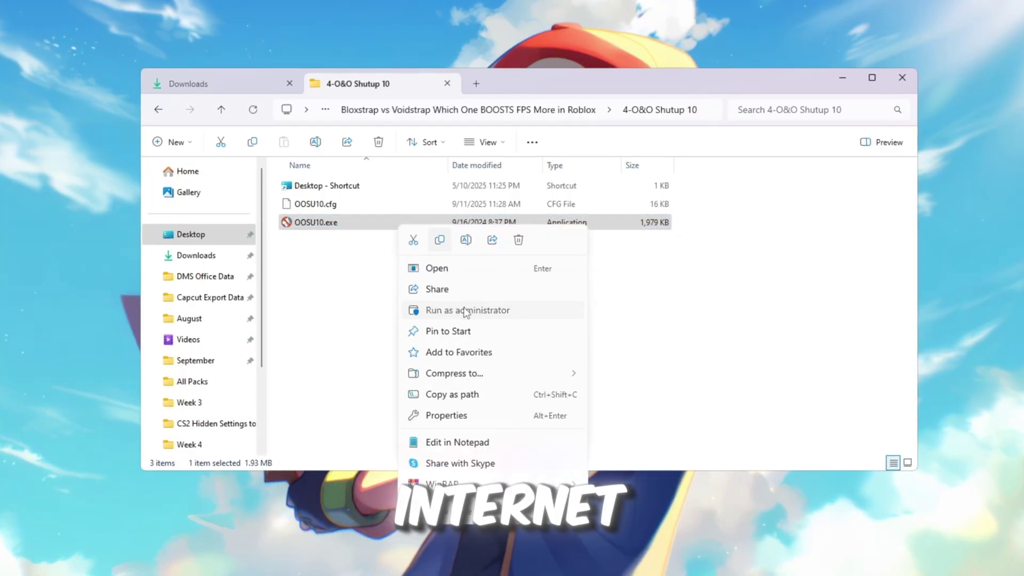
click(466, 311)
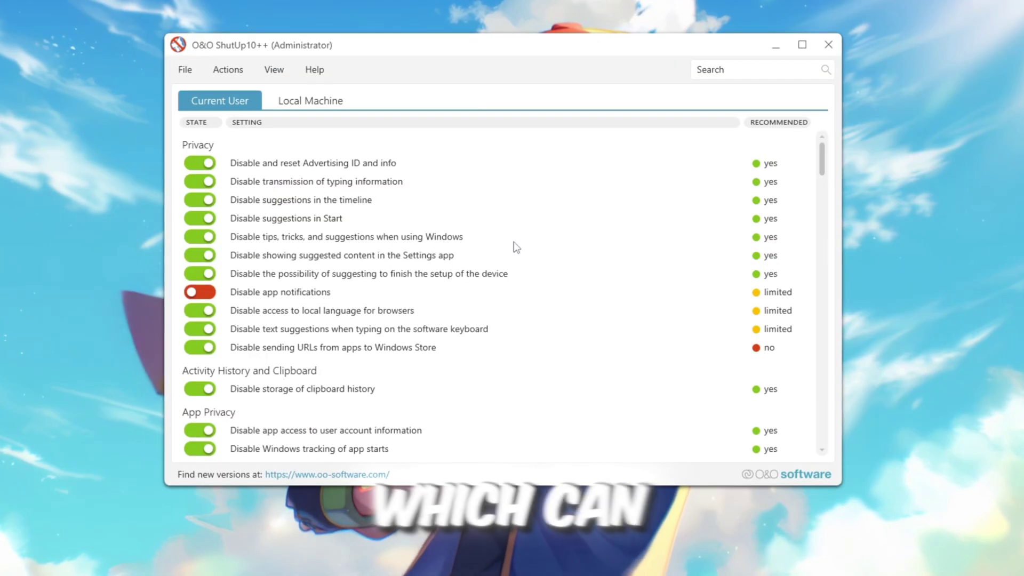
Step: Apply only the recommended settings in O&O ShutUp10++ without creating a system restore point, and review the list of disabled features
click(223, 69)
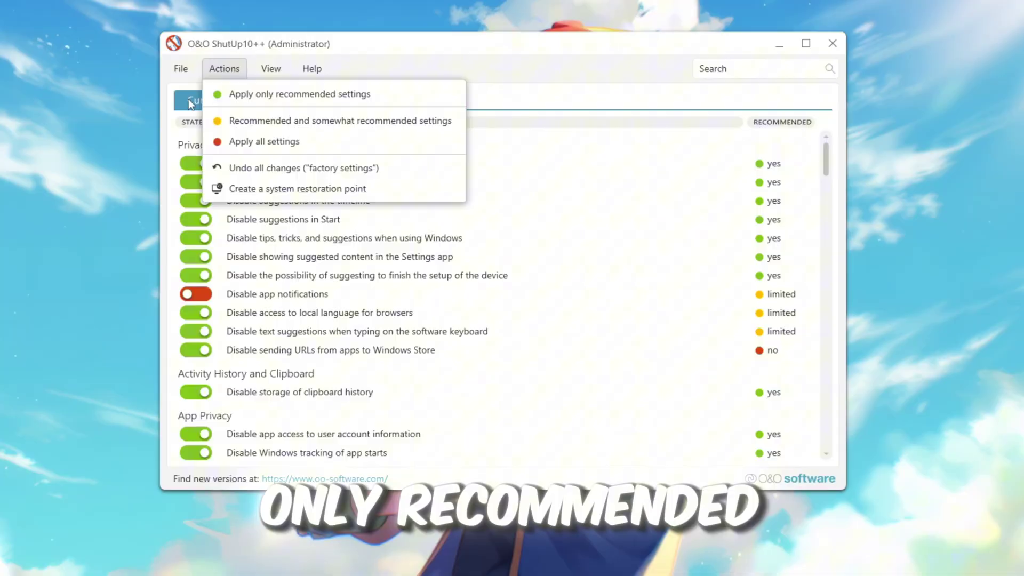
click(294, 102)
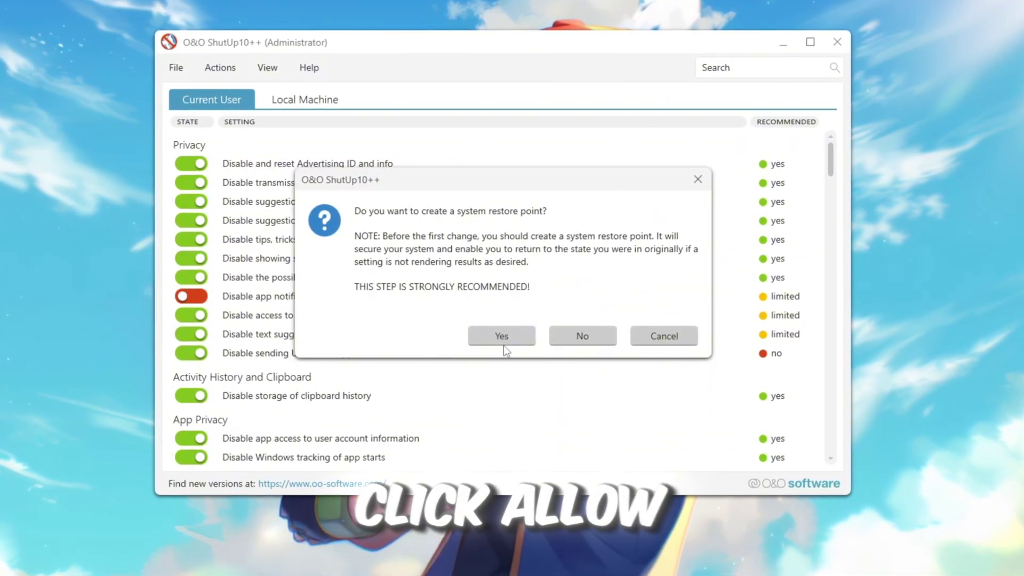
click(571, 339)
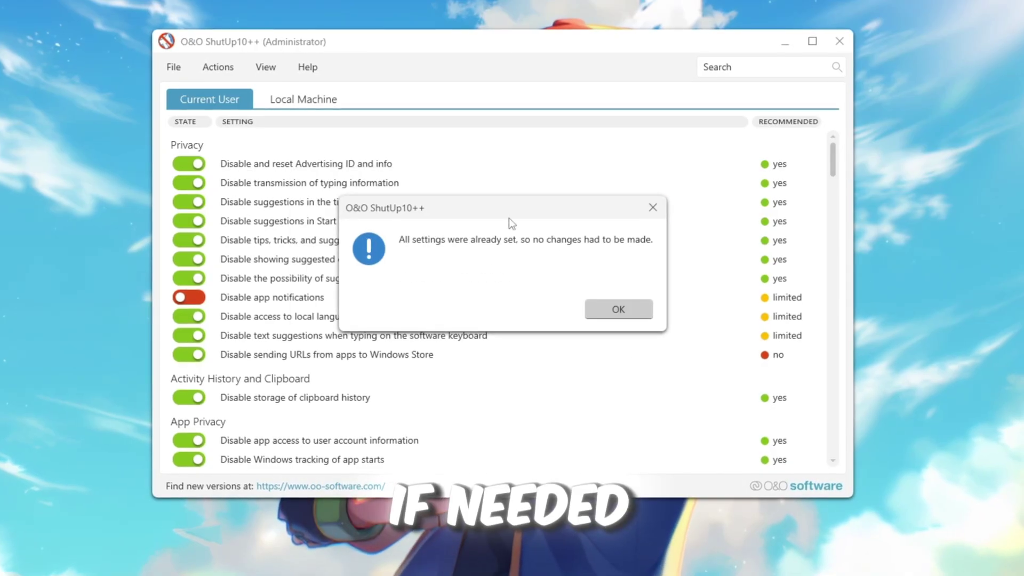
click(624, 315)
scroll(475, 283, down, 15)
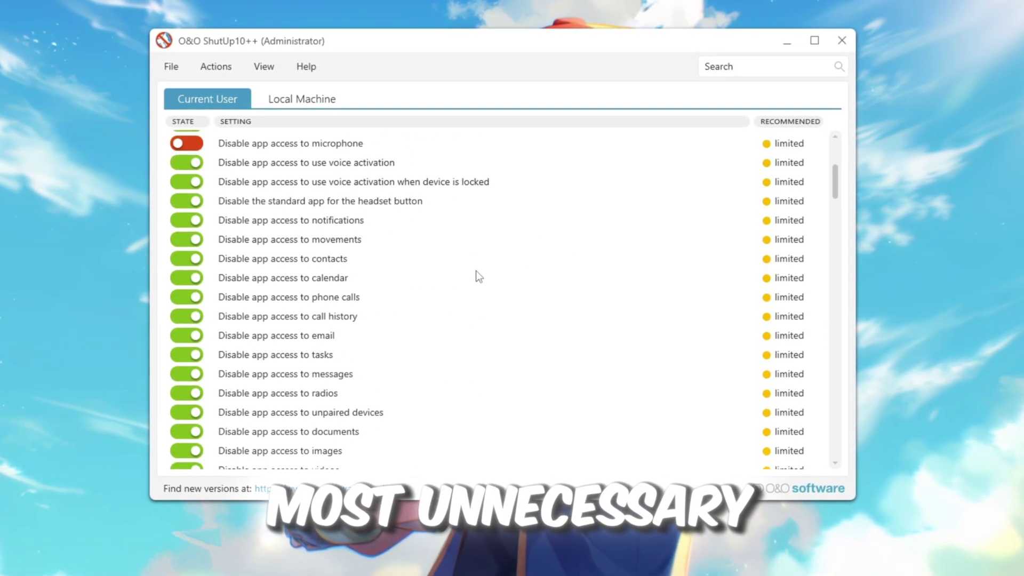
scroll(475, 273, down, 6)
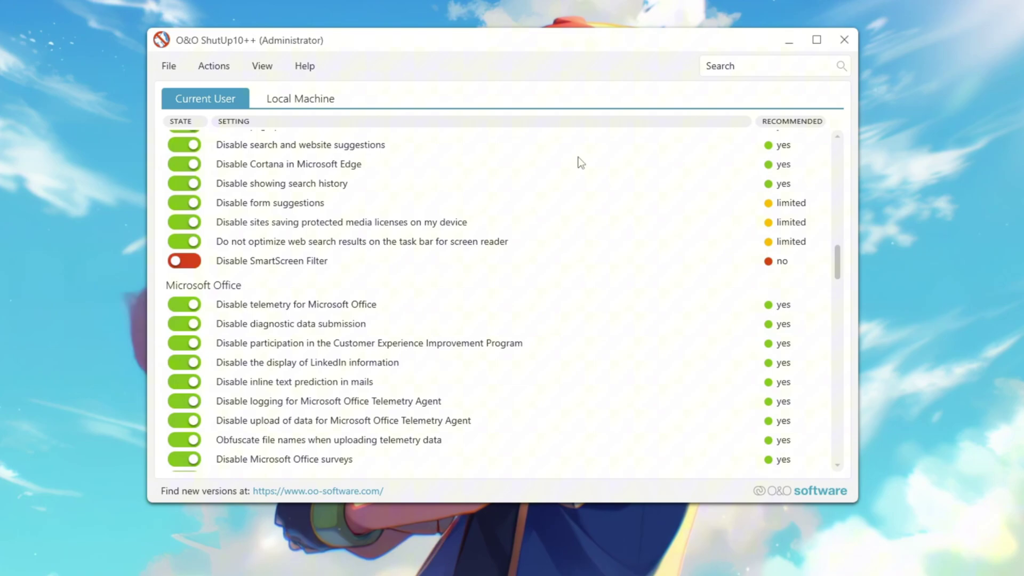
scroll(626, 274, down, 5)
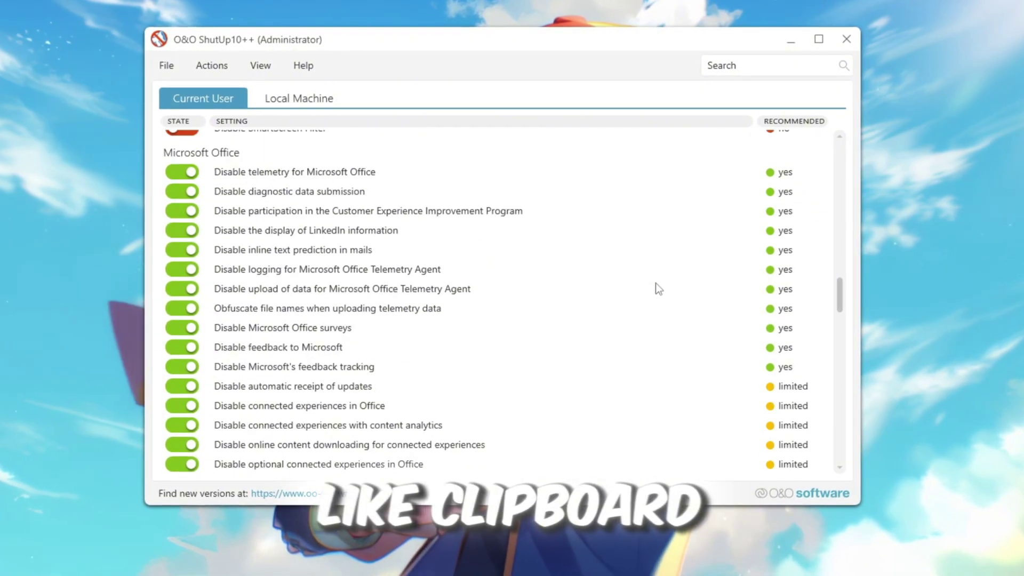
click(217, 69)
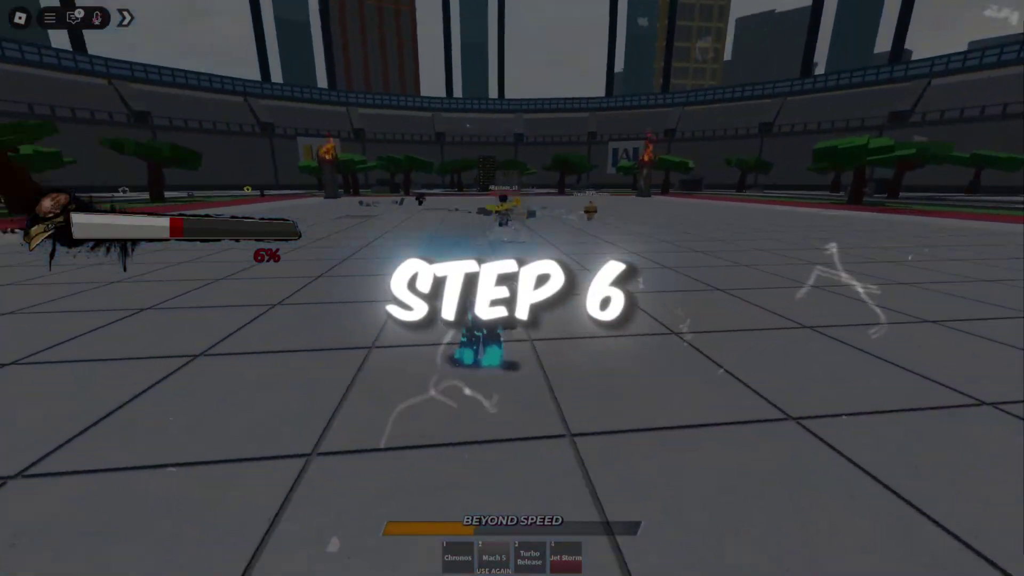
key(2)
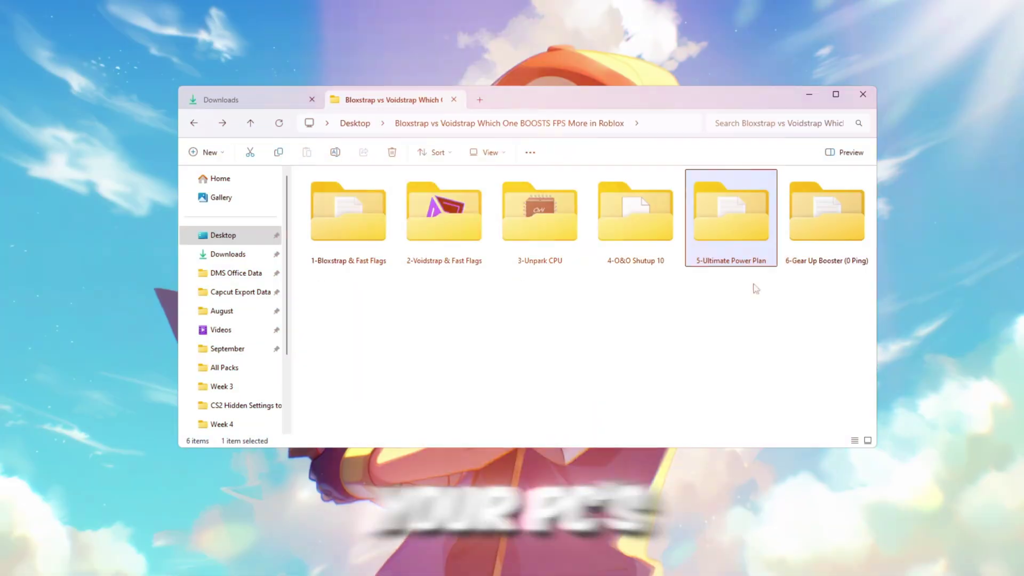
Step: Open Command.txt from the 5-Ultimate Power Plan folder
double_click(748, 255)
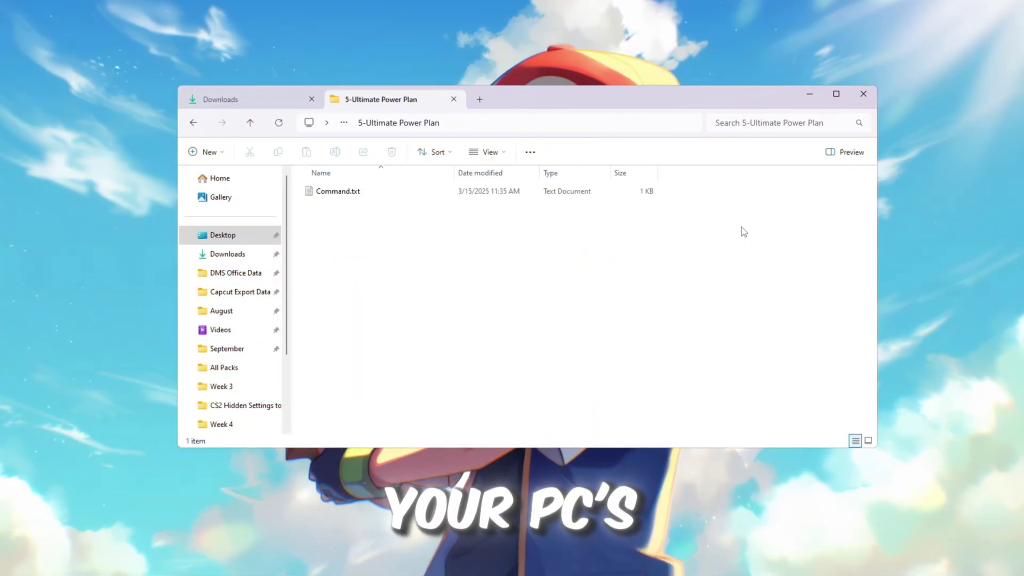
double_click(400, 194)
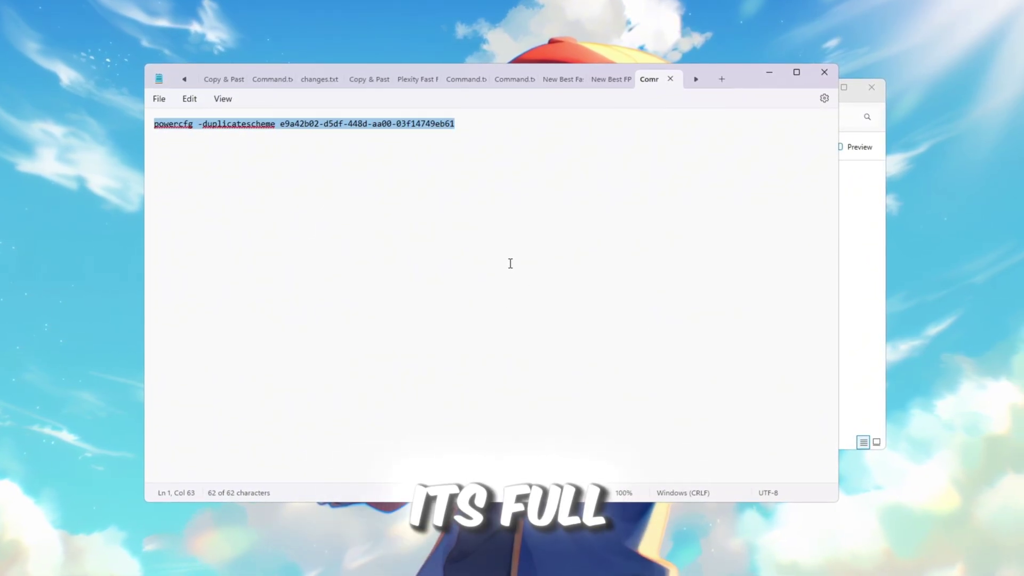
Step: Open the Windows power plan selection, check whether the Ultimate Performance plan is offered, and close it
key(super)
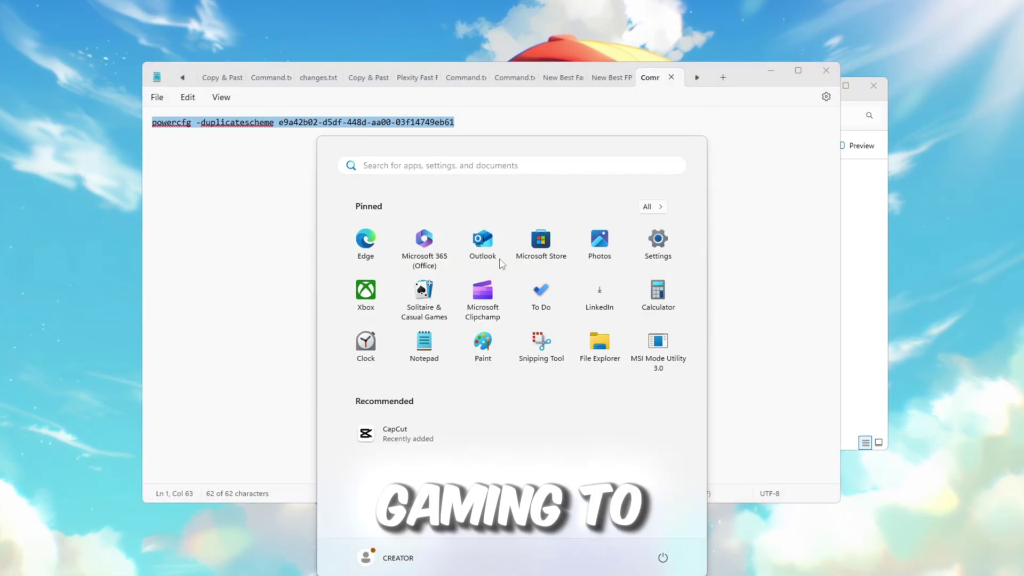
text(Choose)
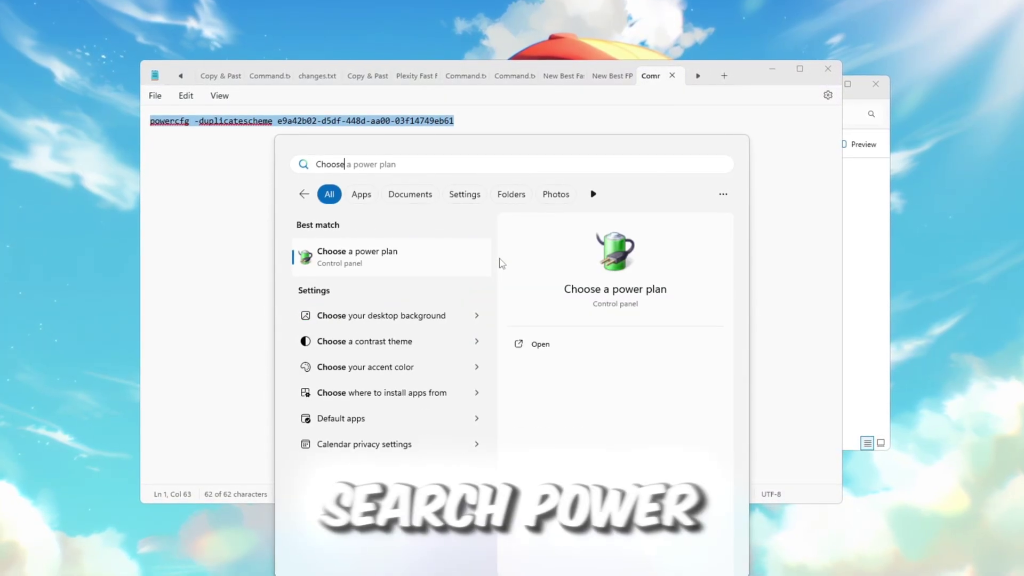
key(Return)
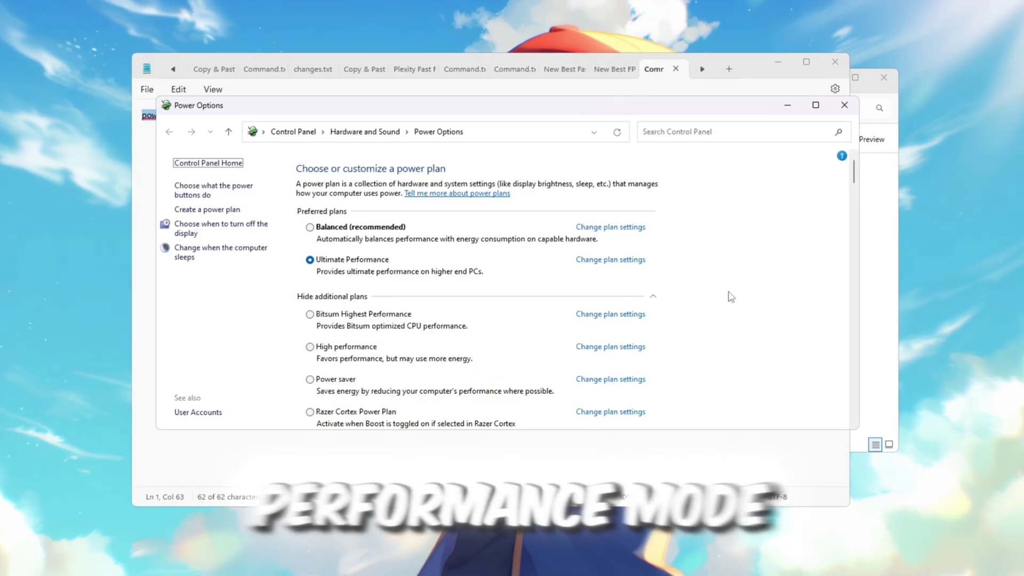
click(845, 112)
Step: Copy the powercfg command from Command.txt and open Command Prompt as administrator
right_click(356, 118)
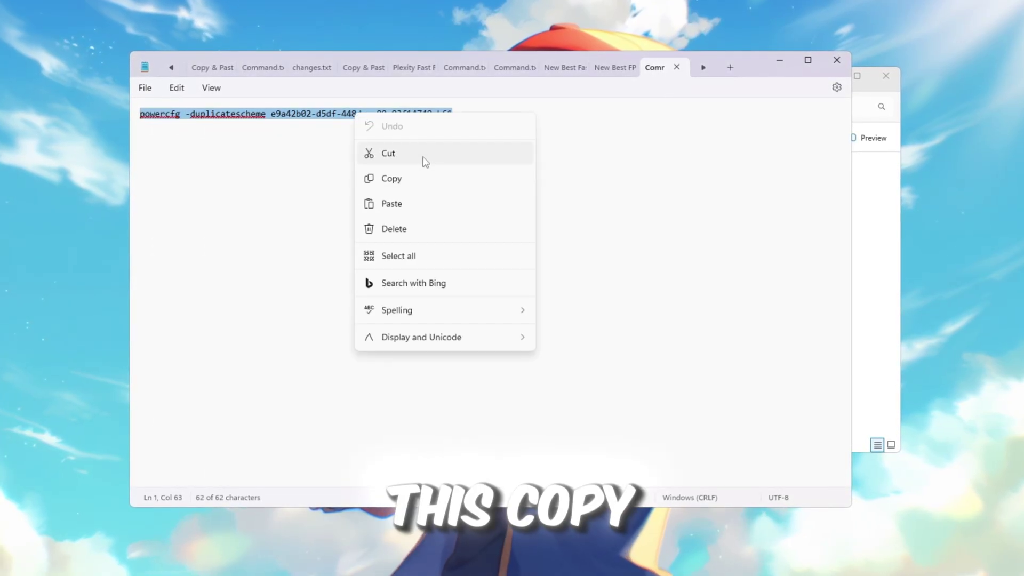
click(424, 177)
key(super)
text(cmd)
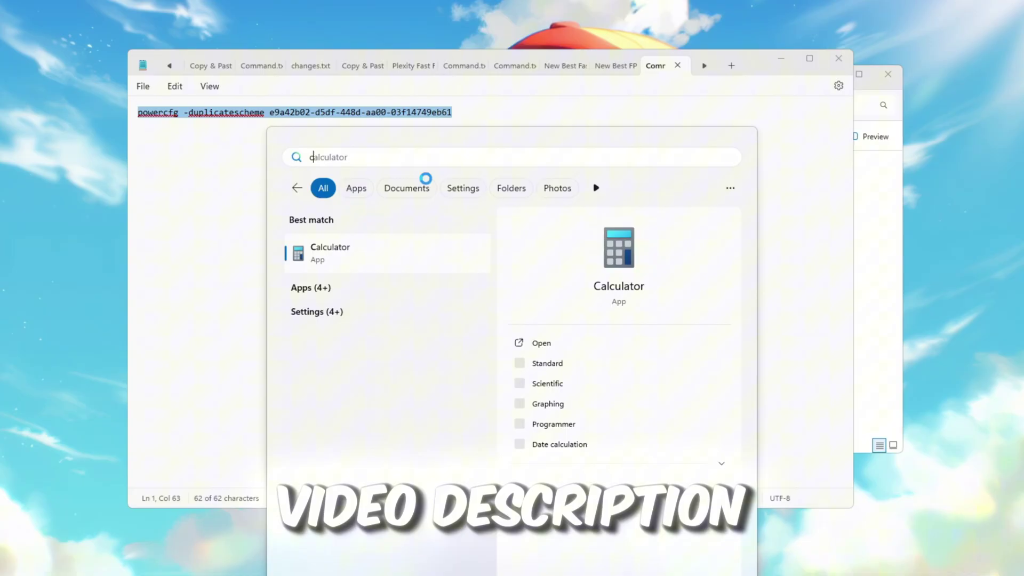
click(598, 368)
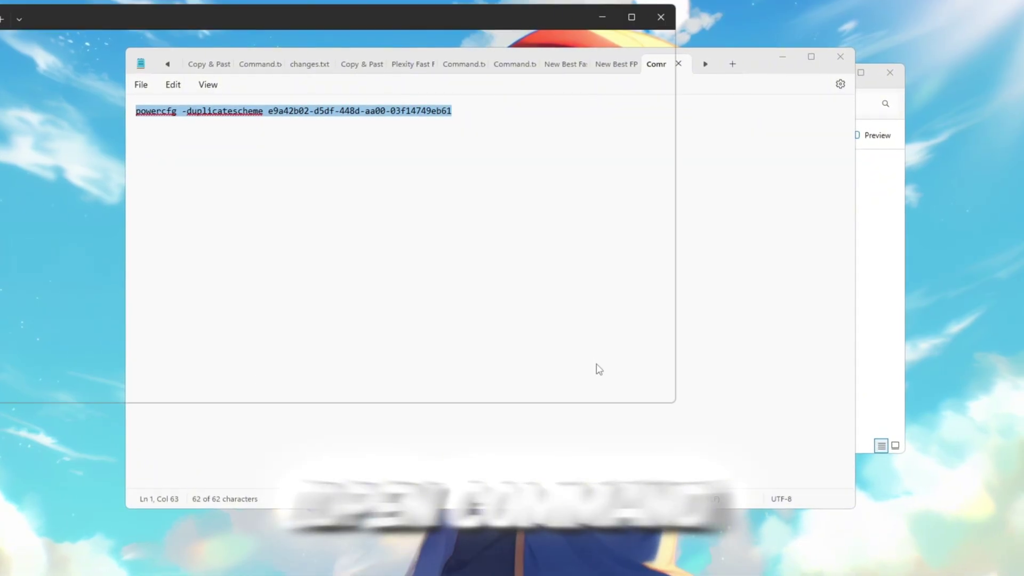
Step: Run powercfg -duplicatescheme e9a42b02-d5df-448d-aa00-03f14749eb61 in Command Prompt to add the Ultimate Performance power plan
drag(458, 27, 568, 62)
key(ctrl+v)
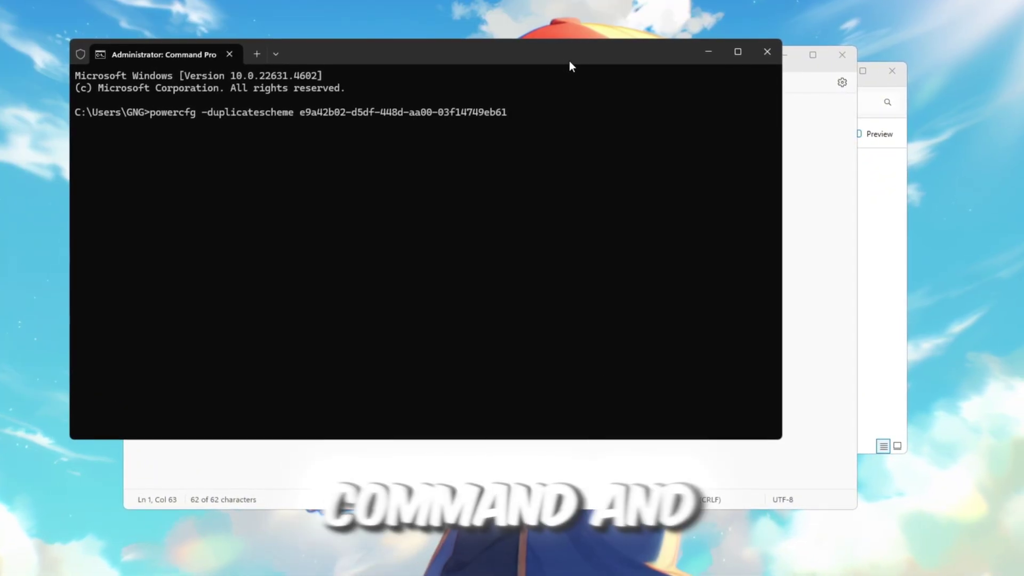
key(Return)
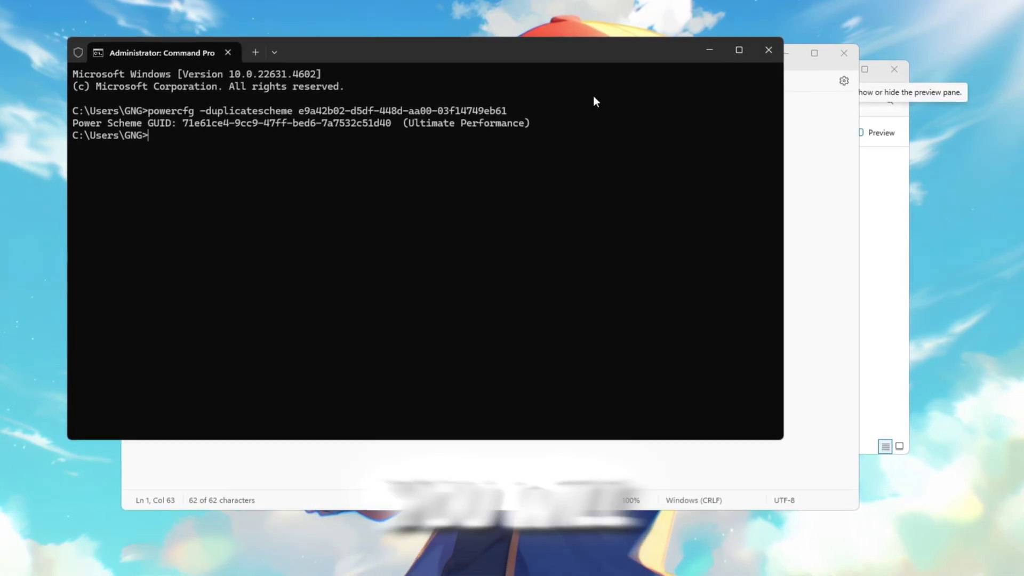